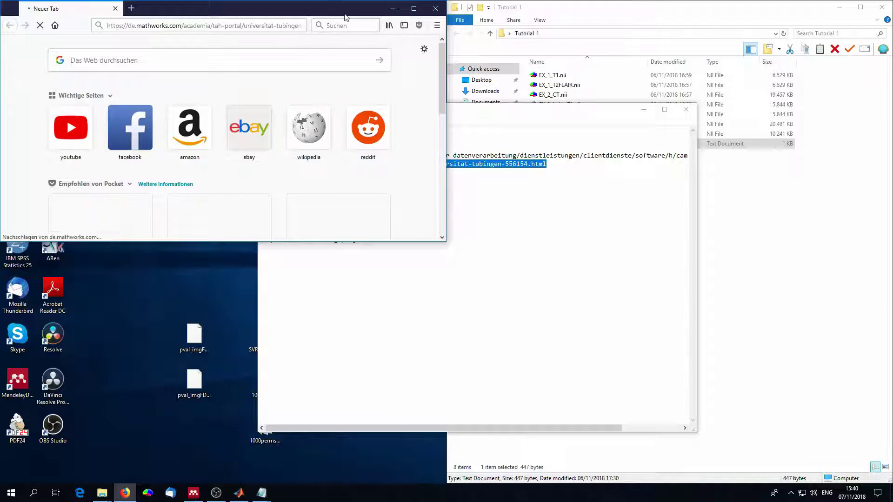
Look through the University of Tübingen portal page for MATLAB on the MathWorks website
{"action": "left_click", "coordinate": [414, 8]}
{"action": "scroll", "coordinate": [472, 253], "scroll_direction": "down", "scroll_amount": 1}
{"action": "scroll", "coordinate": [473, 253], "scroll_direction": "down", "scroll_amount": 5}
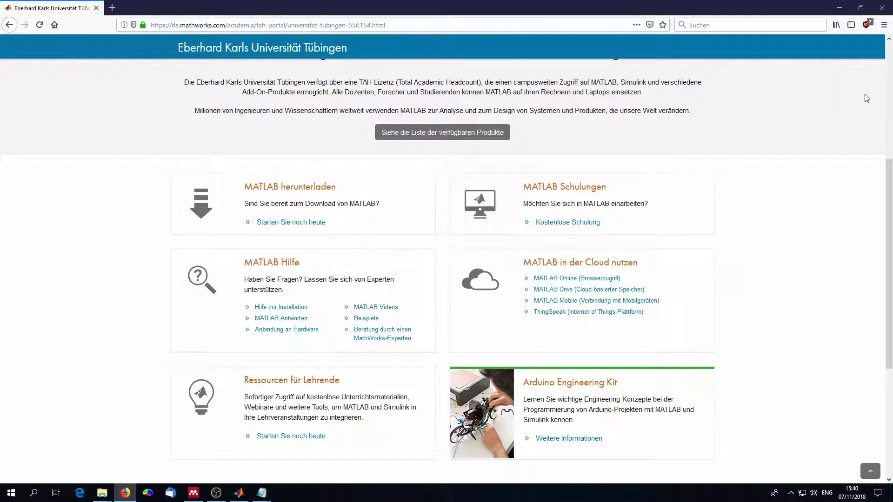
{"action": "left_click", "coordinate": [840, 8]}
{"action": "left_click_drag", "start_coordinate": [389, 189], "coordinate": [264, 188]}
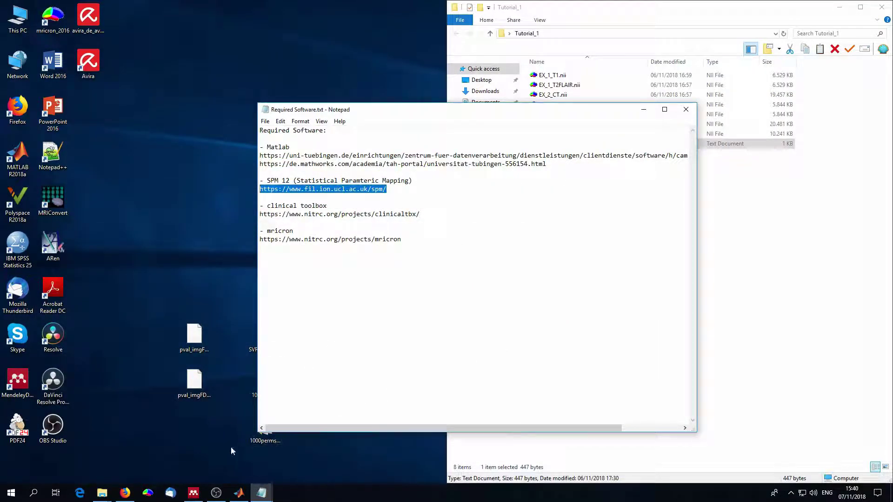
{"action": "left_click", "coordinate": [125, 493]}
{"action": "left_click", "coordinate": [203, 20]}
{"action": "type", "text": "https://www.fil.ion.ucl.ac.uk/spm/"}
{"action": "key", "text": "Return"}
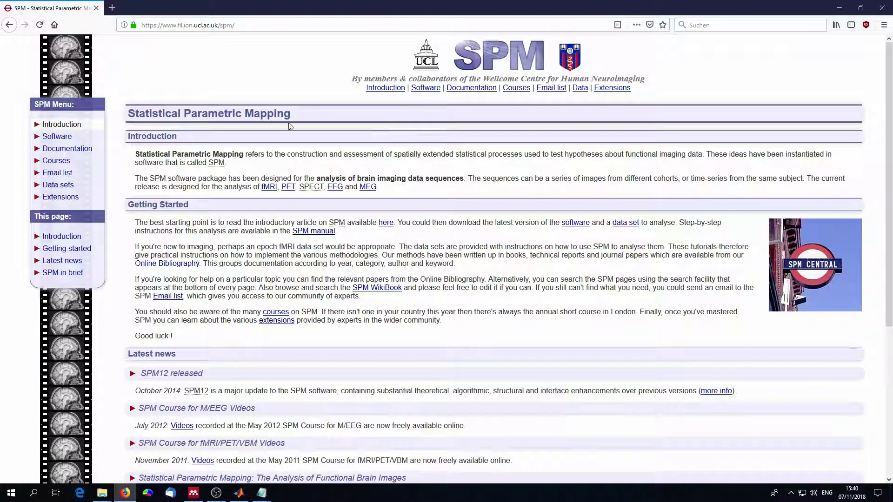
Go to the SPM software section and open the page of the current version, SPM12
{"action": "scroll", "coordinate": [272, 135], "scroll_direction": "down", "scroll_amount": 3}
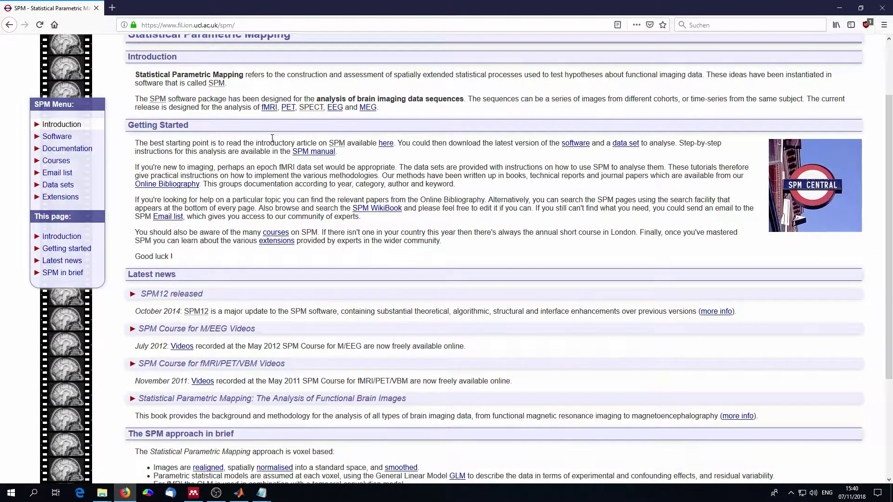
{"action": "scroll", "coordinate": [273, 141], "scroll_direction": "down", "scroll_amount": 5}
{"action": "scroll", "coordinate": [272, 141], "scroll_direction": "up", "scroll_amount": 8}
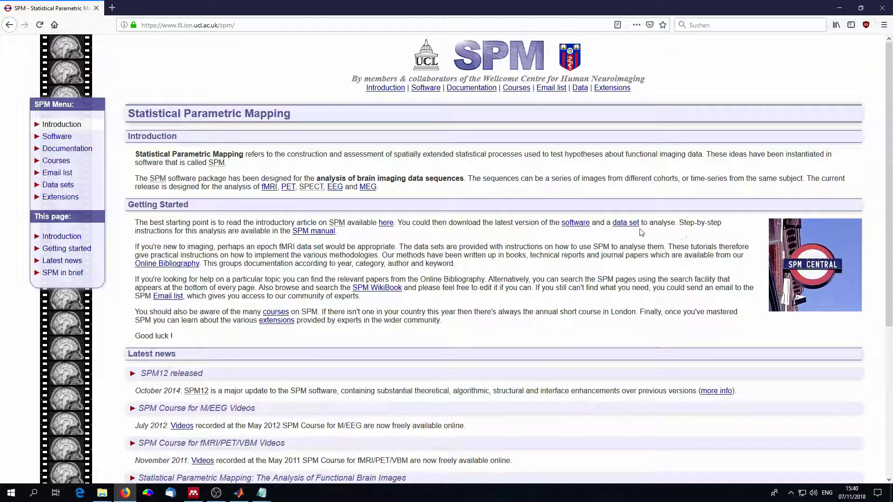
{"action": "left_click", "coordinate": [576, 224]}
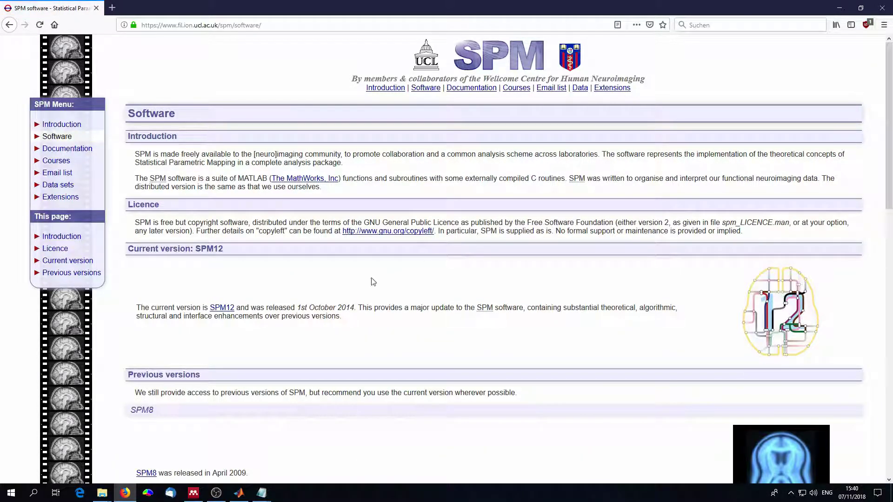
{"action": "scroll", "coordinate": [270, 331], "scroll_direction": "down", "scroll_amount": 3}
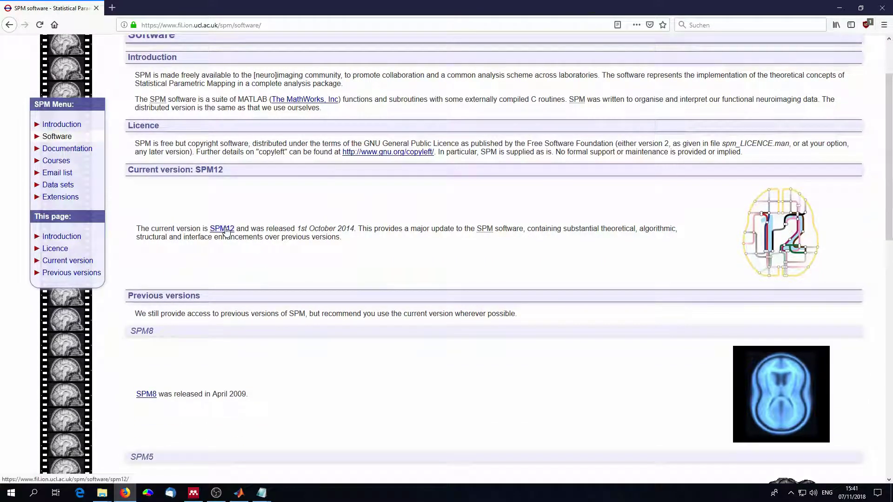
{"action": "left_click", "coordinate": [223, 229]}
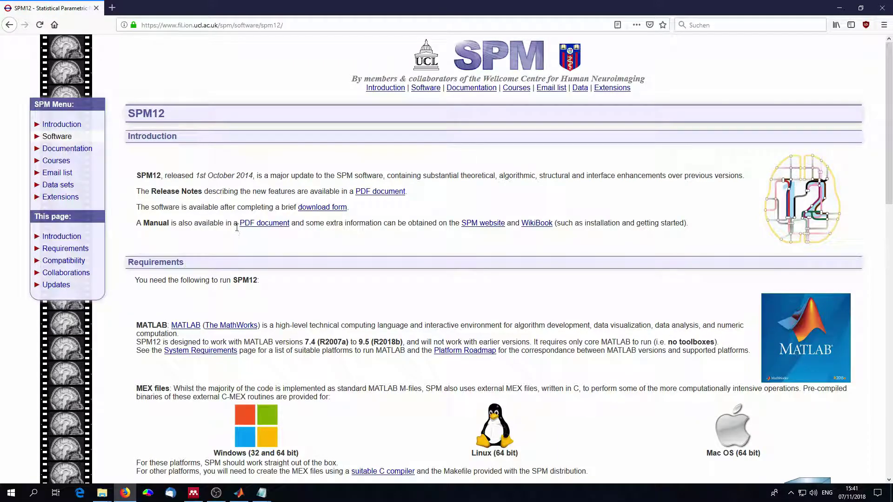
Open the SPM download form from the SPM12 page and look over its fields without filling them in
{"action": "scroll", "coordinate": [237, 227], "scroll_direction": "down", "scroll_amount": 9}
{"action": "scroll", "coordinate": [242, 279], "scroll_direction": "up", "scroll_amount": 9}
{"action": "left_click", "coordinate": [311, 207]}
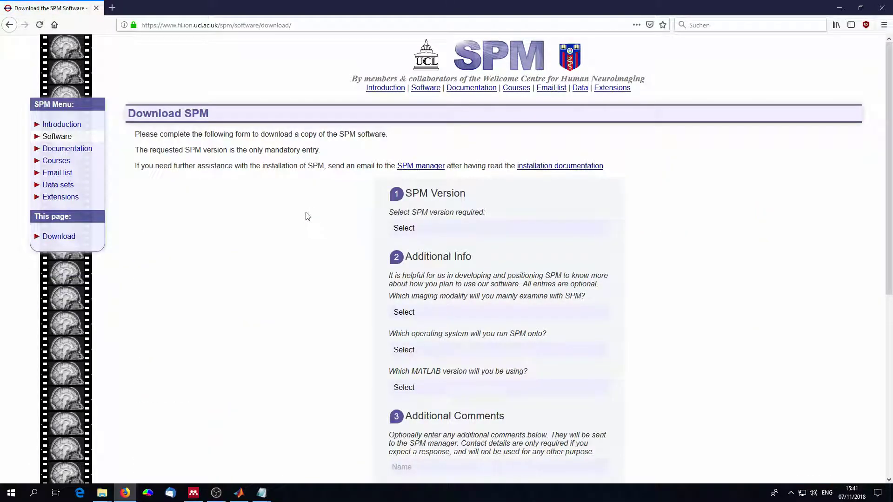
{"action": "scroll", "coordinate": [351, 205], "scroll_direction": "down", "scroll_amount": 3}
{"action": "scroll", "coordinate": [427, 191], "scroll_direction": "down", "scroll_amount": 3}
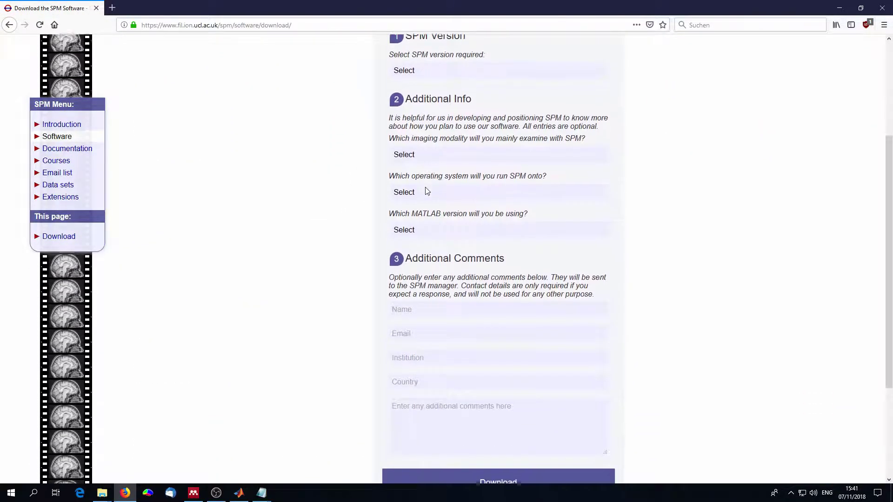
{"action": "scroll", "coordinate": [435, 157], "scroll_direction": "down", "scroll_amount": 6}
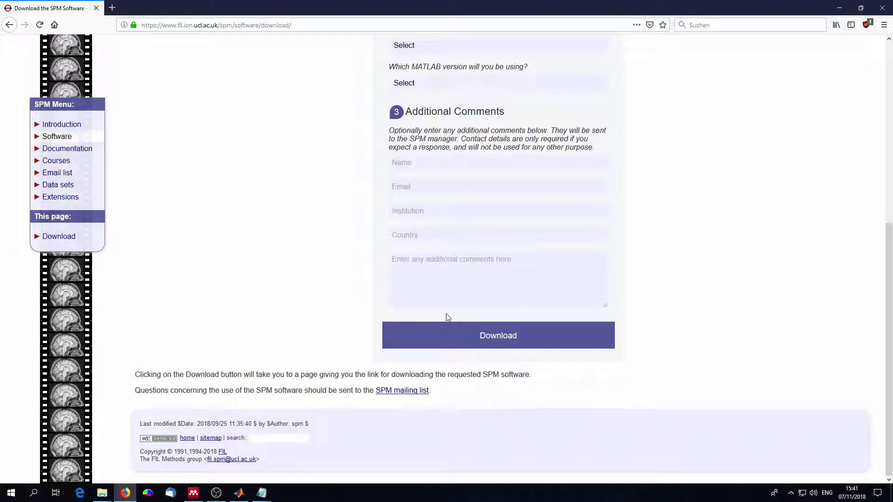
{"action": "scroll", "coordinate": [446, 313], "scroll_direction": "up", "scroll_amount": 10}
{"action": "left_click", "coordinate": [840, 8]}
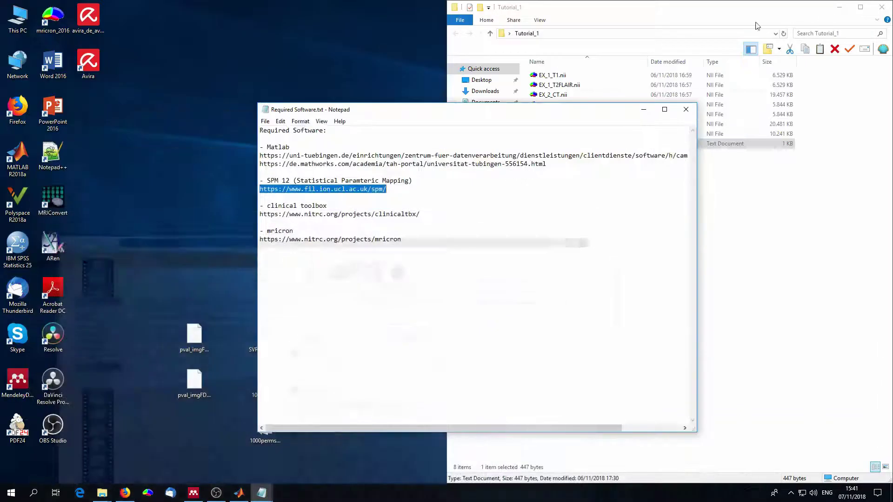
{"action": "left_click_drag", "start_coordinate": [420, 214], "coordinate": [259, 214]}
{"action": "key", "text": "ctrl+c"}
{"action": "left_click", "coordinate": [125, 492]}
{"action": "left_click", "coordinate": [196, 25]}
{"action": "key", "text": "ctrl+v"}
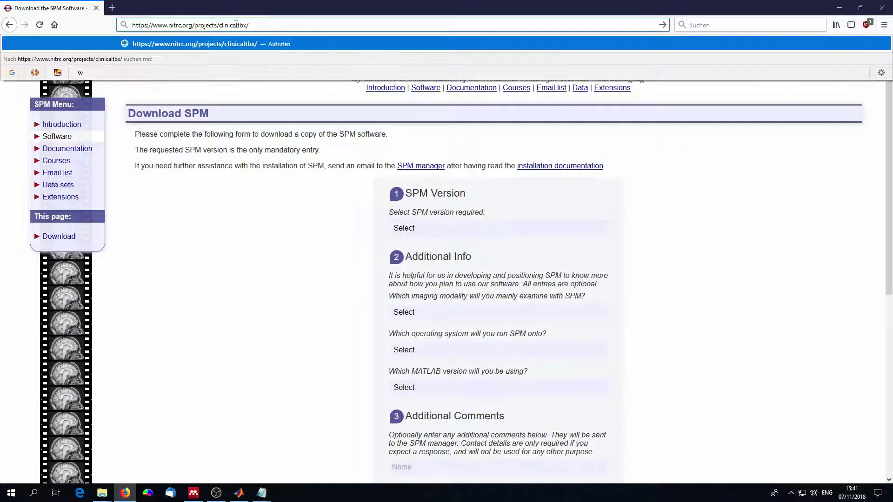
{"action": "key", "text": "Return"}
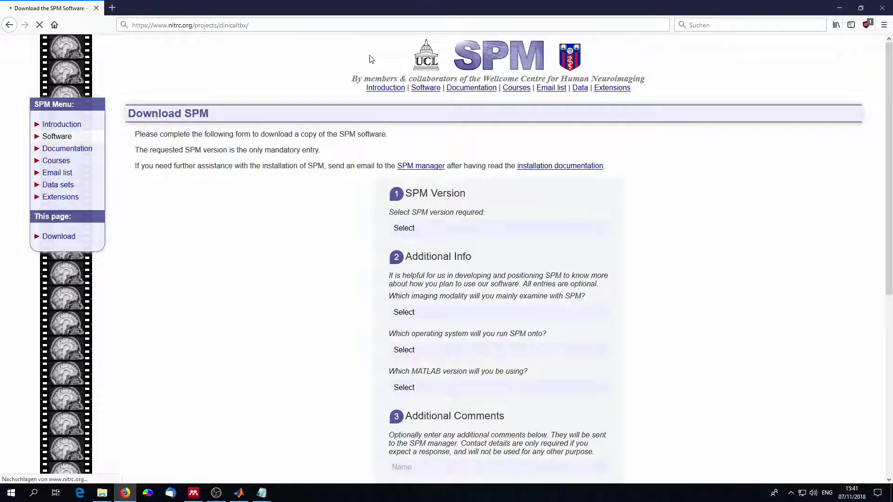
{"action": "left_click", "coordinate": [316, 28]}
{"action": "left_click", "coordinate": [335, 39]}
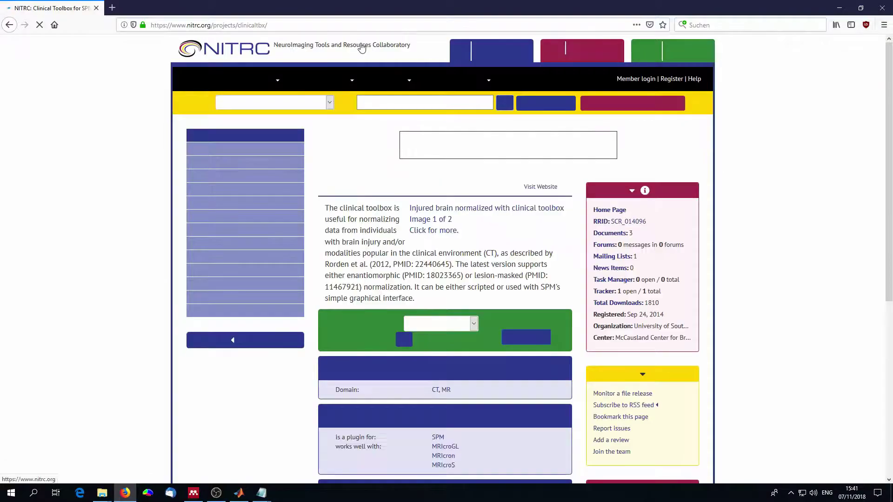
Choose the Clinical Toolbox for SPM12 GitHub link as the download and follow it to the repository
{"action": "scroll", "coordinate": [497, 257], "scroll_direction": "down", "scroll_amount": 4}
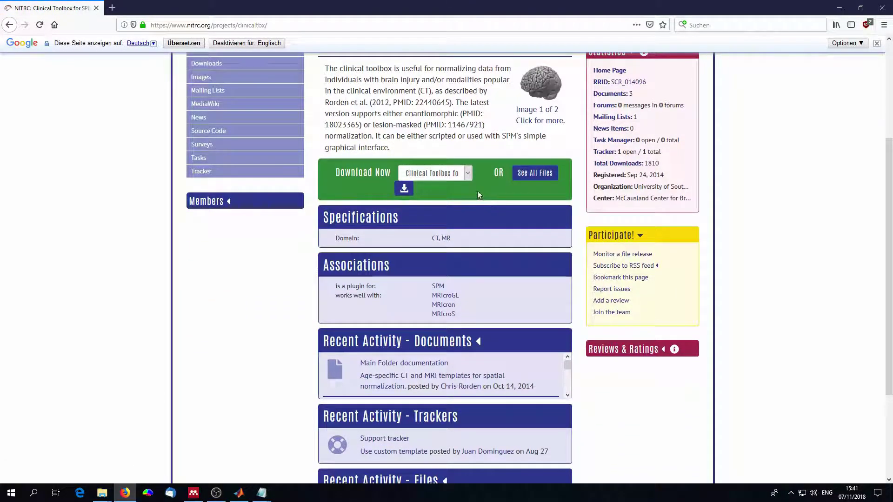
{"action": "left_click", "coordinate": [468, 176]}
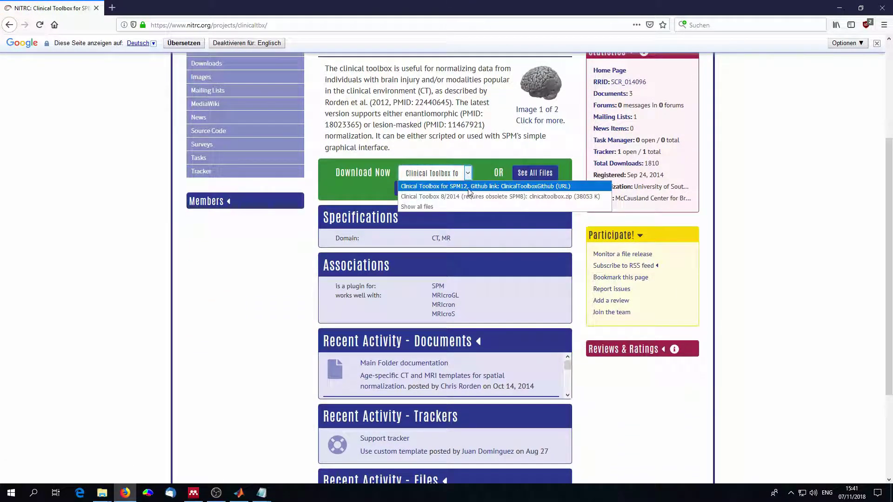
{"action": "left_click", "coordinate": [468, 189]}
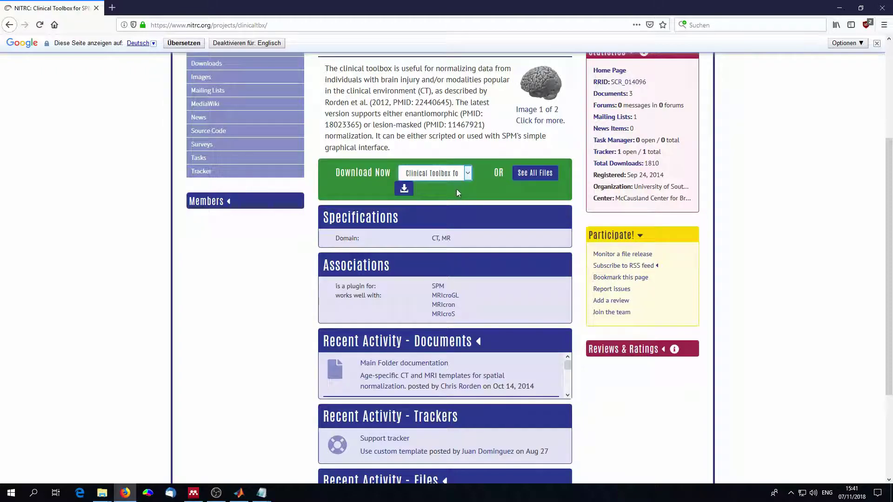
{"action": "left_click", "coordinate": [405, 189]}
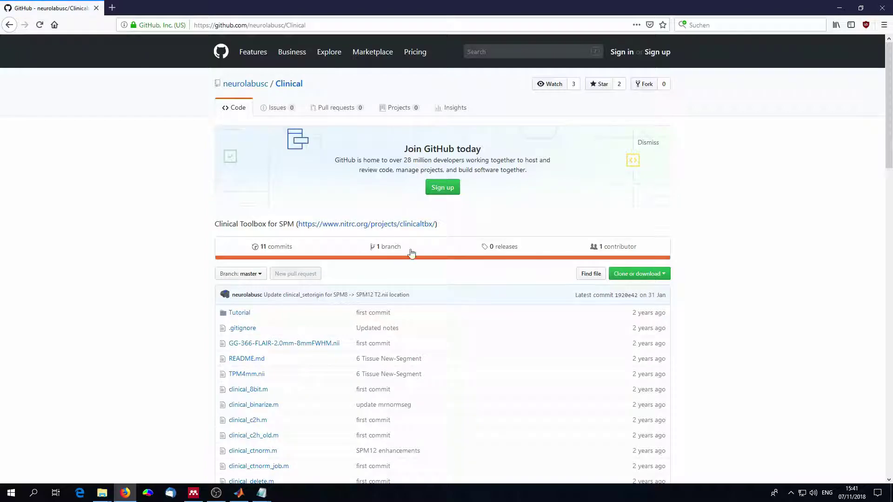
Download the neurolabusc Clinical repository as a ZIP file
{"action": "scroll", "coordinate": [399, 283], "scroll_direction": "down", "scroll_amount": 5}
{"action": "left_click", "coordinate": [645, 116]}
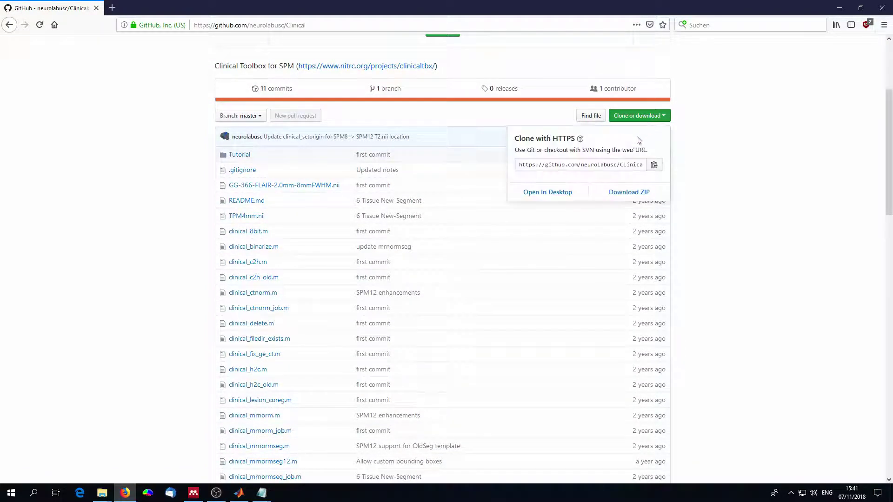
{"action": "left_click", "coordinate": [649, 195]}
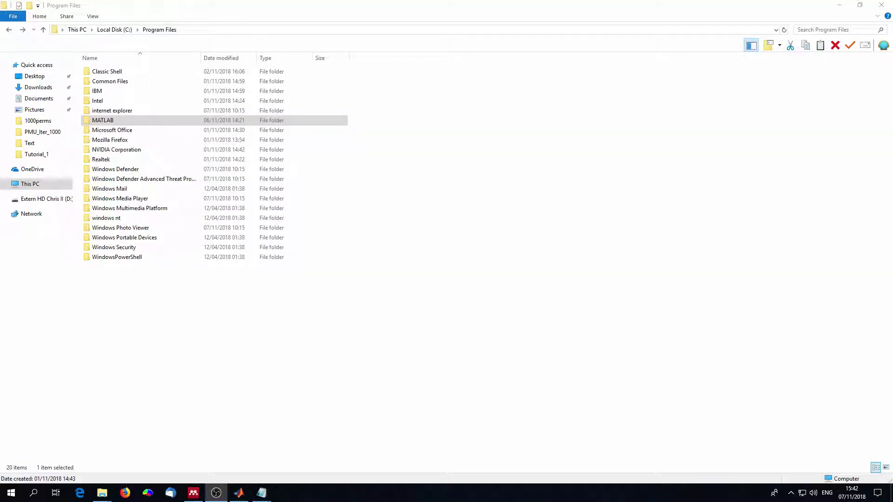
Check the contents of the spm12 folder inside C:\Program Files\MATLAB and return to the MATLAB folder
{"action": "double_click", "coordinate": [106, 121]}
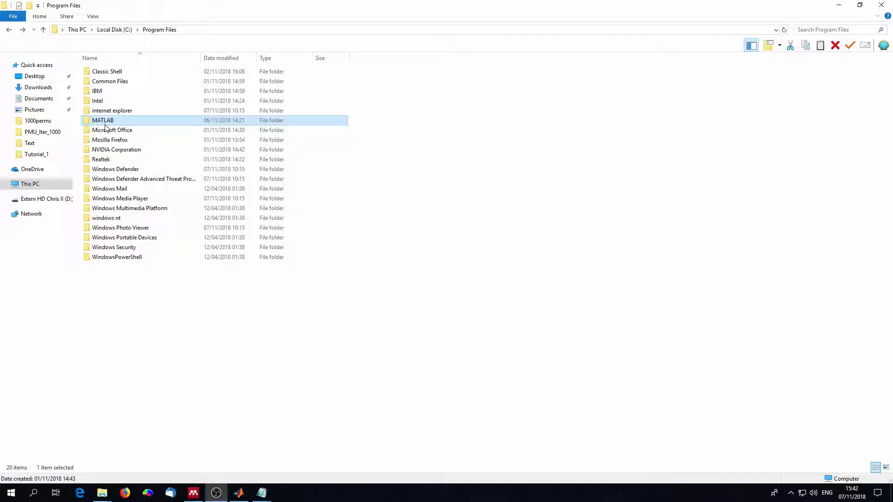
{"action": "double_click", "coordinate": [103, 83]}
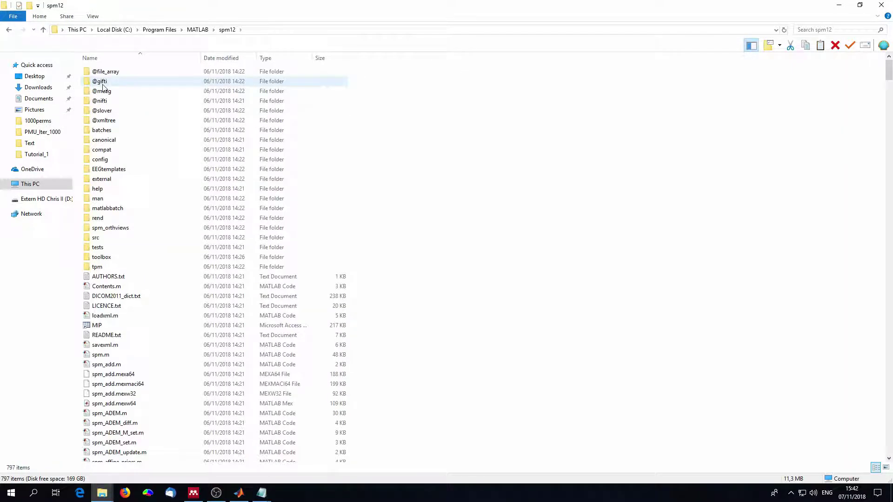
{"action": "left_click", "coordinate": [9, 29]}
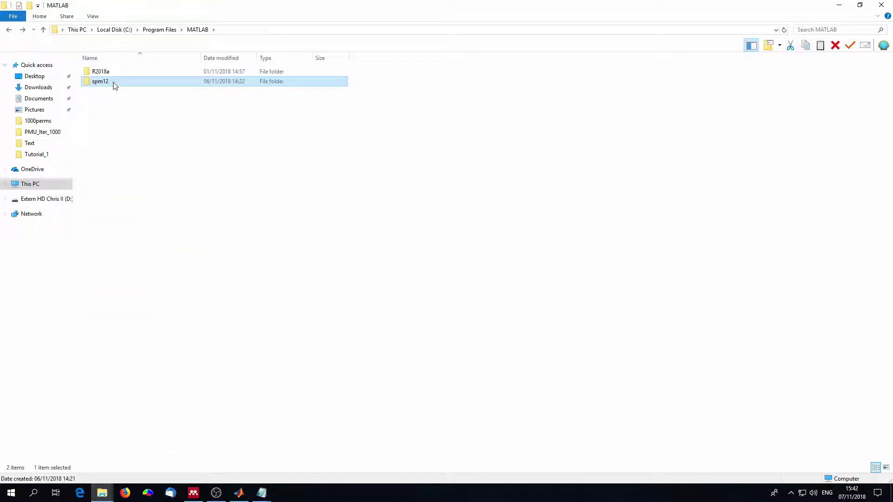
Switch to MATLAB and start adding a folder to its search path
{"action": "key", "text": "super"}
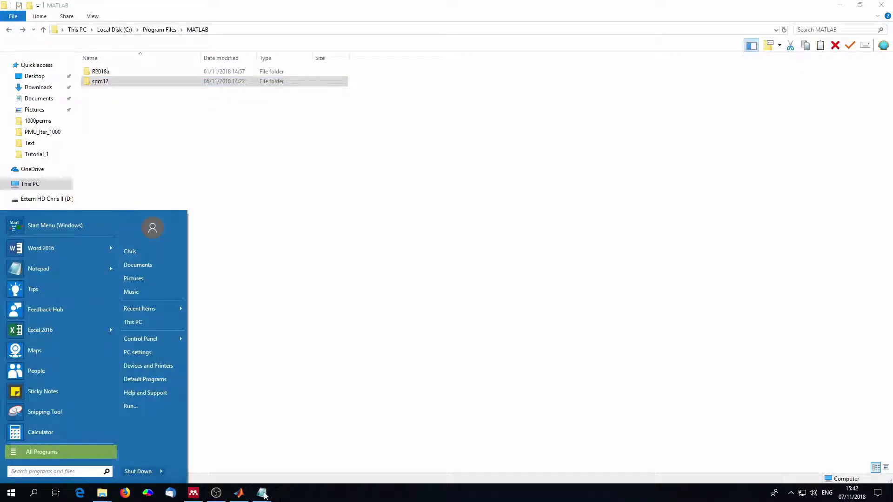
{"action": "left_click", "coordinate": [240, 495]}
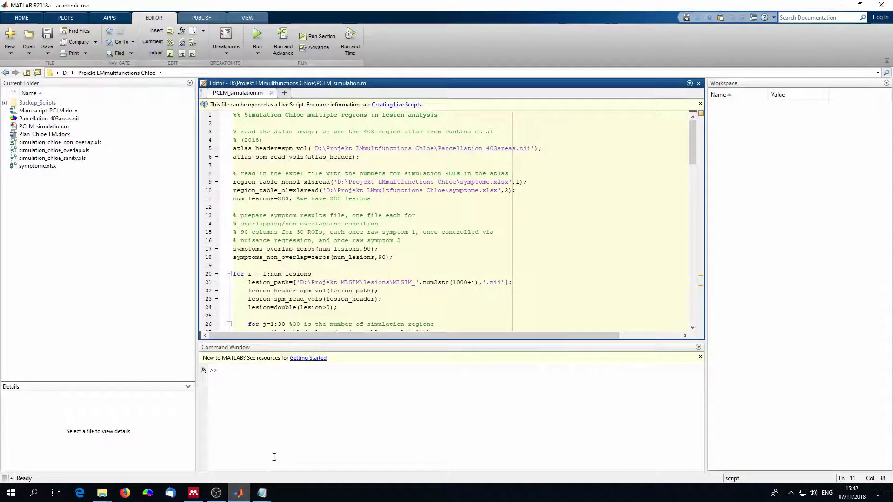
{"action": "left_click", "coordinate": [21, 19]}
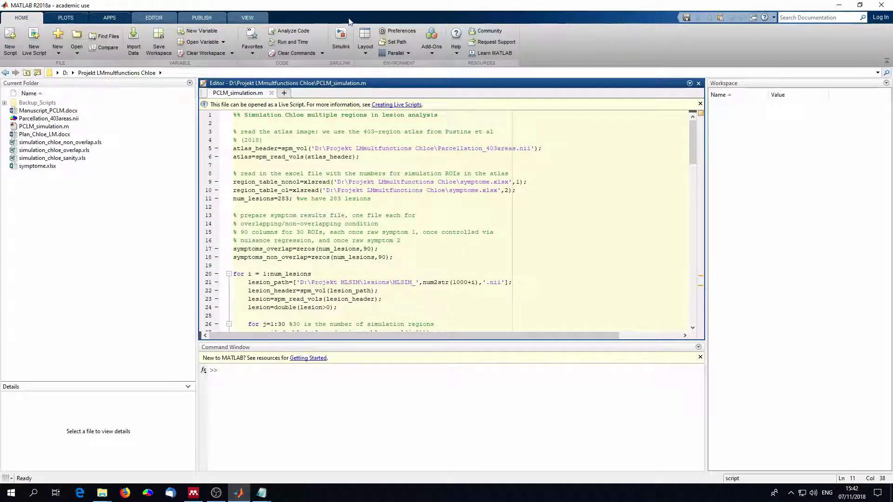
{"action": "left_click", "coordinate": [396, 42]}
{"action": "left_click", "coordinate": [333, 127]}
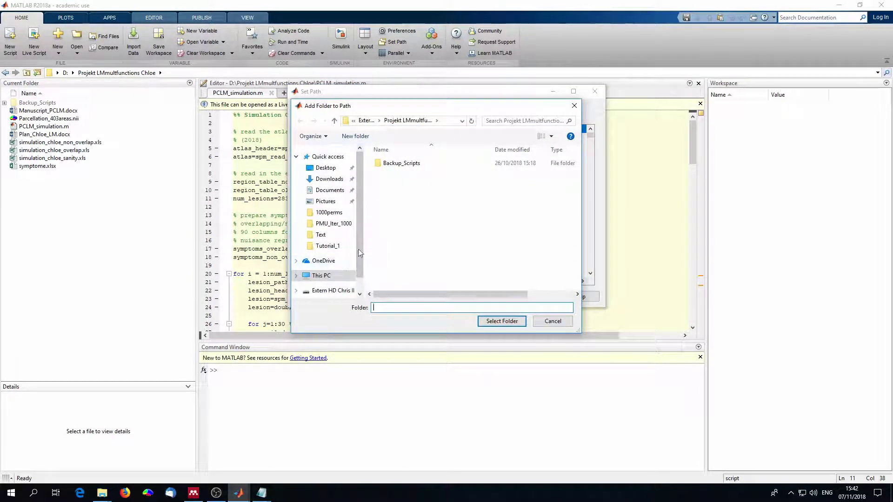
Add the folder C:\Program Files\MATLAB\spm12 to the MATLAB search path
{"action": "scroll", "coordinate": [361, 220], "scroll_direction": "down", "scroll_amount": 2}
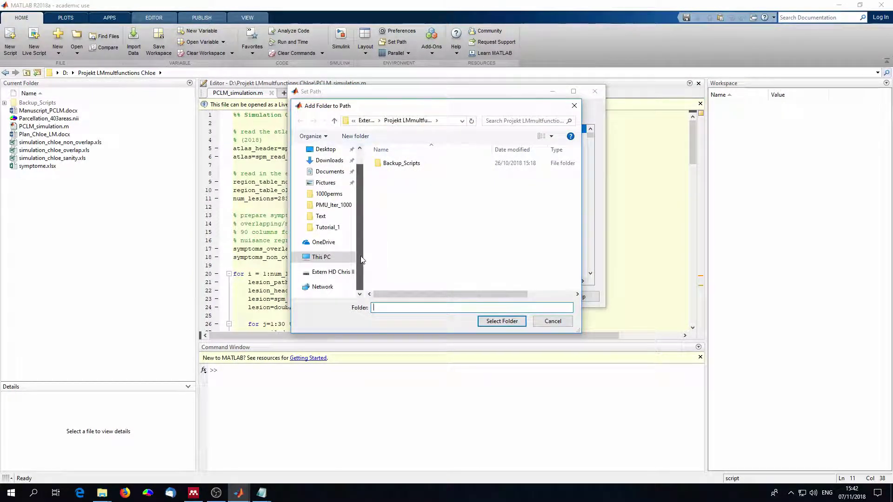
{"action": "left_click", "coordinate": [321, 256]}
{"action": "scroll", "coordinate": [463, 246], "scroll_direction": "down", "scroll_amount": 3}
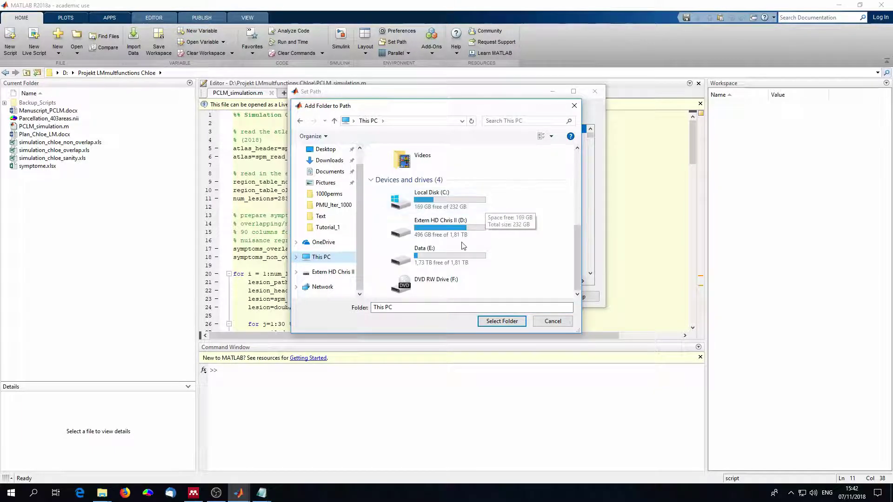
{"action": "double_click", "coordinate": [442, 196]}
{"action": "left_click", "coordinate": [418, 186]}
{"action": "double_click", "coordinate": [418, 186]}
{"action": "double_click", "coordinate": [407, 204]}
{"action": "left_click", "coordinate": [403, 176]}
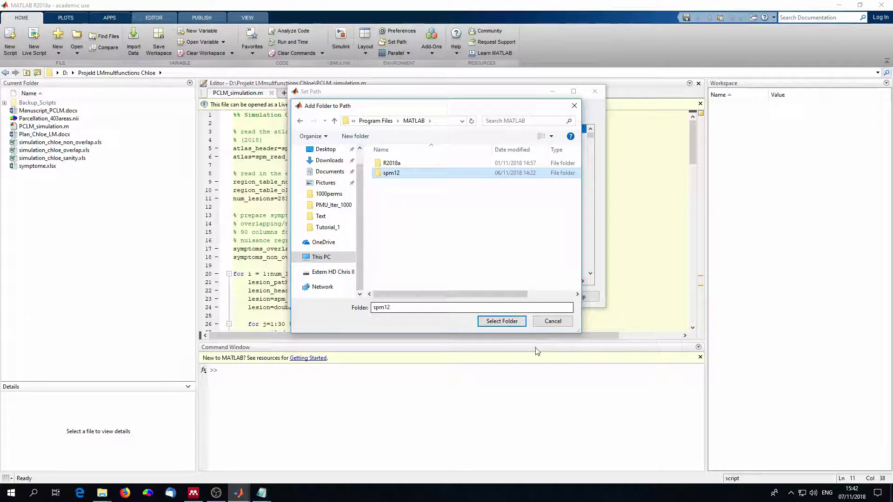
{"action": "left_click", "coordinate": [512, 322]}
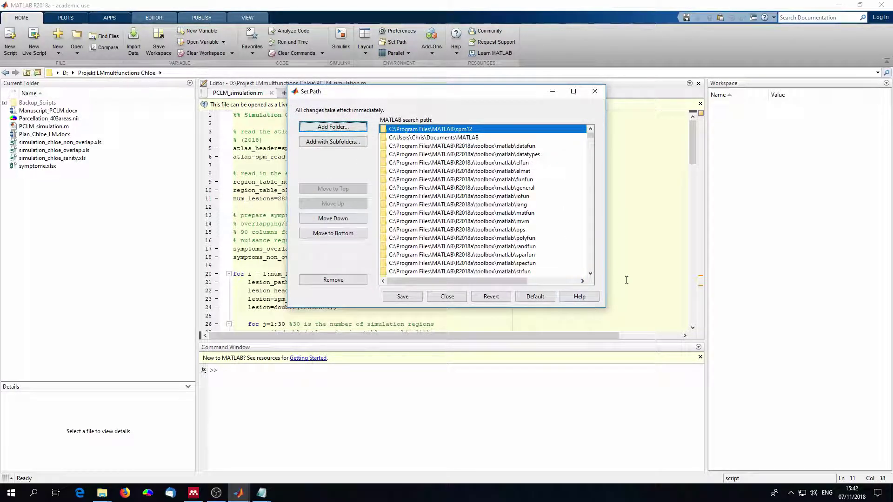
Save the updated search path and return to the Command Window
{"action": "left_click", "coordinate": [386, 298]}
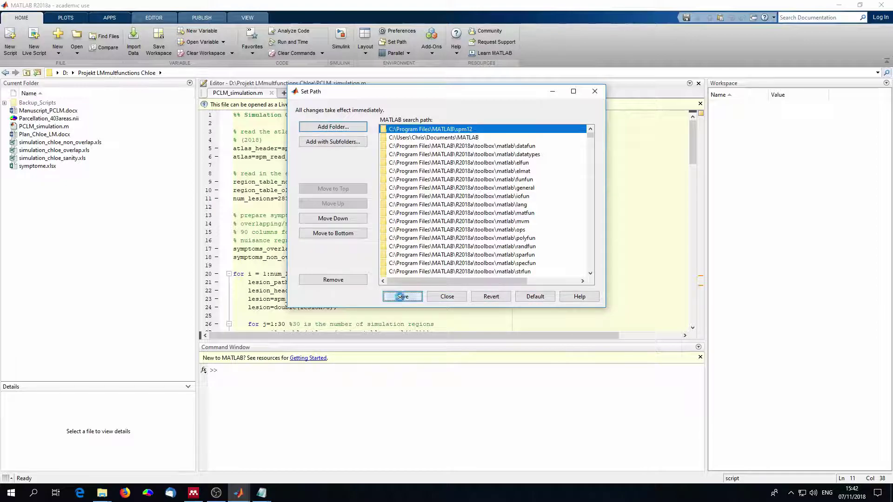
{"action": "left_click", "coordinate": [595, 91]}
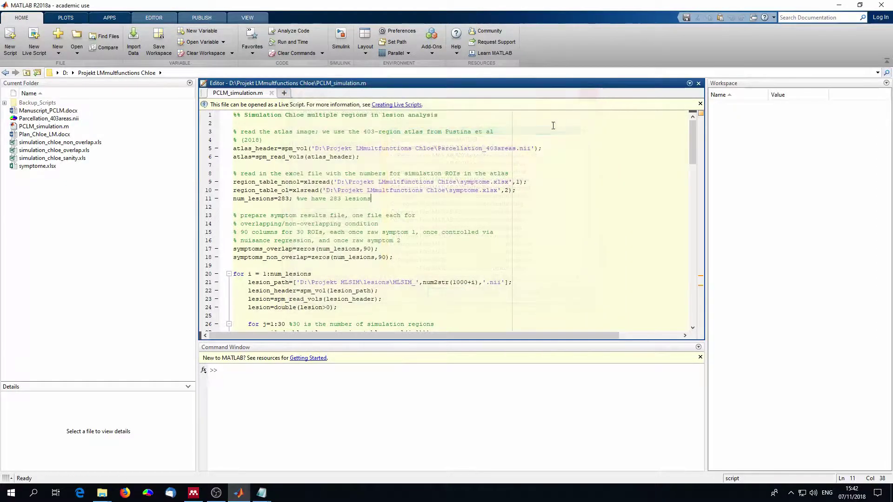
{"action": "left_click", "coordinate": [308, 398]}
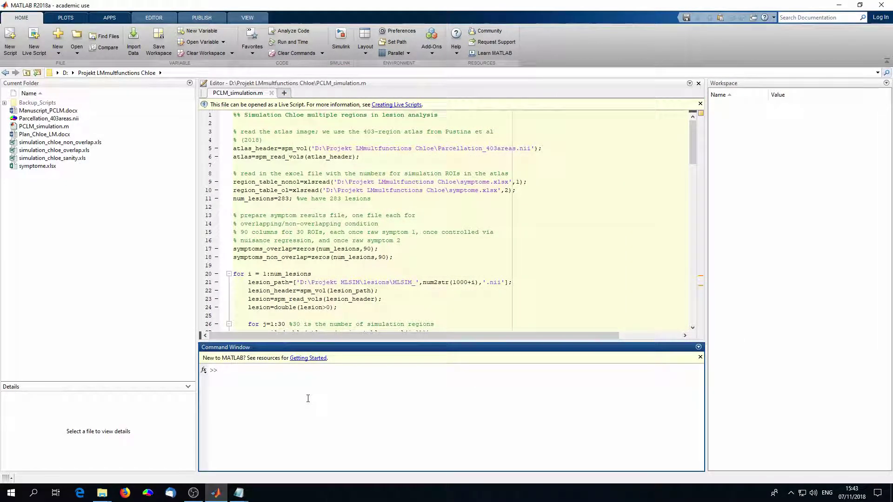
Start SPM12 with the command spm, close its start window, and launch the fMRI mode directly with spm fmri
{"action": "type", "text": "spm"}
{"action": "key", "text": "Return"}
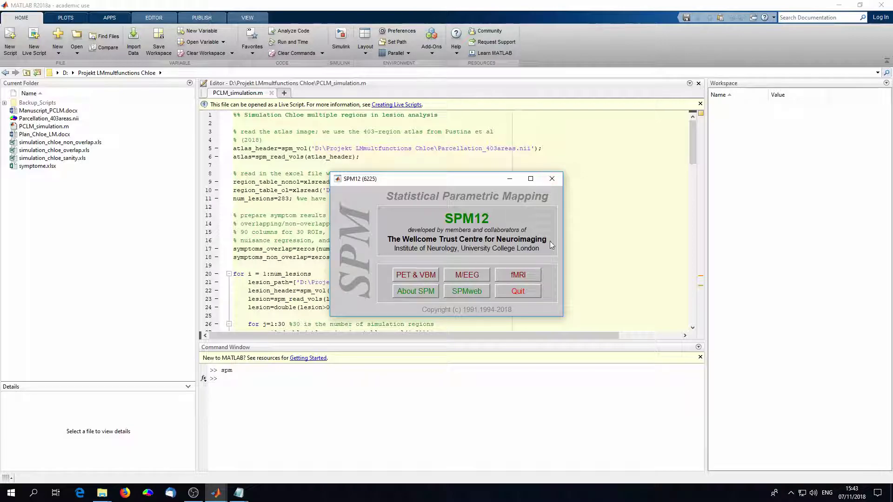
{"action": "left_click", "coordinate": [551, 180]}
{"action": "key", "text": "Up"}
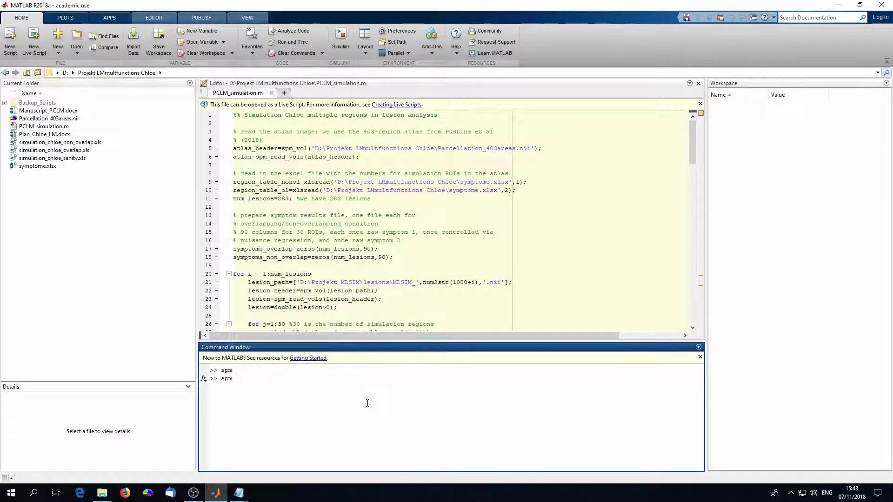
{"action": "type", "text": "fmri"}
{"action": "key", "text": "Return"}
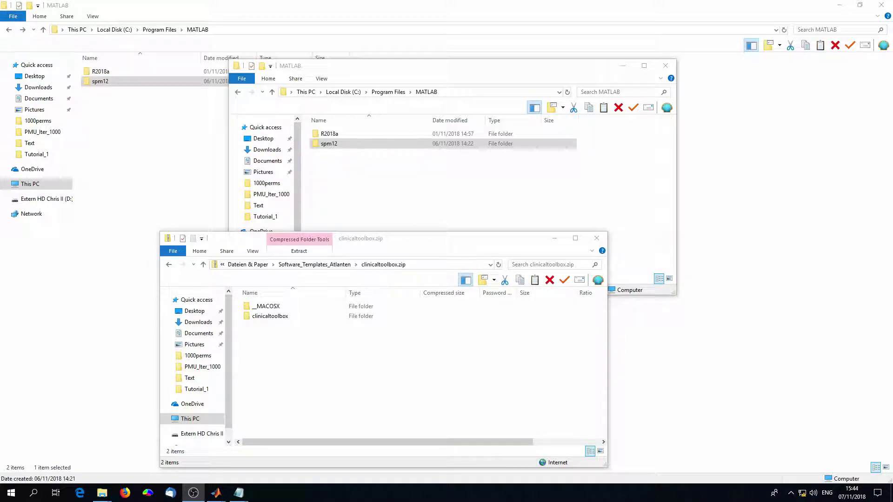
In File Explorer, locate the Clinical folder inside clinicaltoolbox.zip and in the toolbox subfolder of C:\Program Files\MATLAB\spm12
{"action": "double_click", "coordinate": [272, 317]}
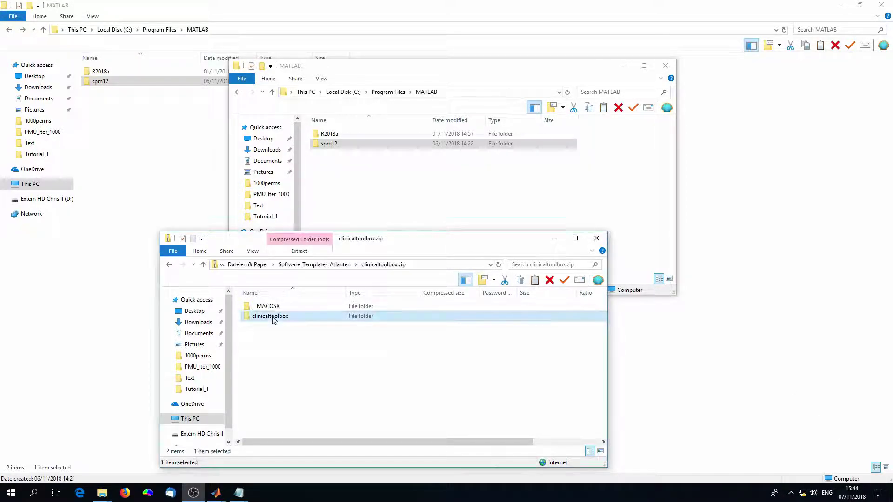
{"action": "left_click", "coordinate": [266, 308]}
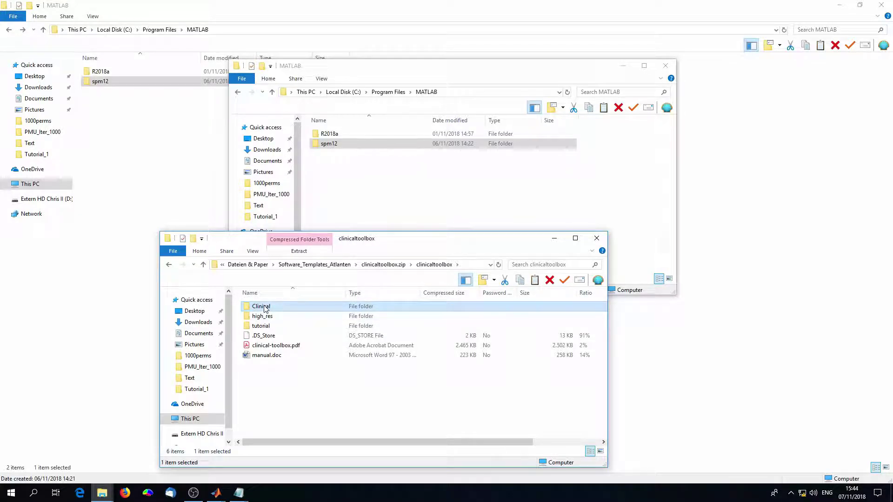
{"action": "left_click", "coordinate": [330, 145]}
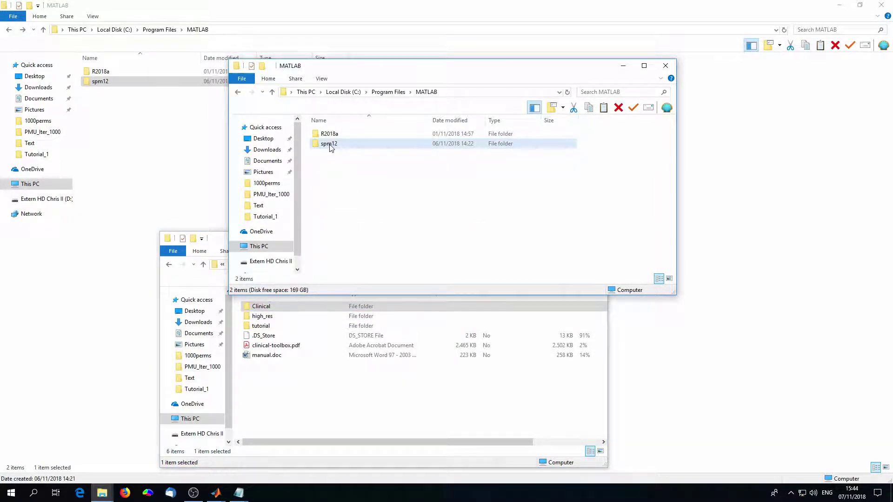
{"action": "double_click", "coordinate": [329, 145]}
{"action": "scroll", "coordinate": [331, 154], "scroll_direction": "down", "scroll_amount": 8}
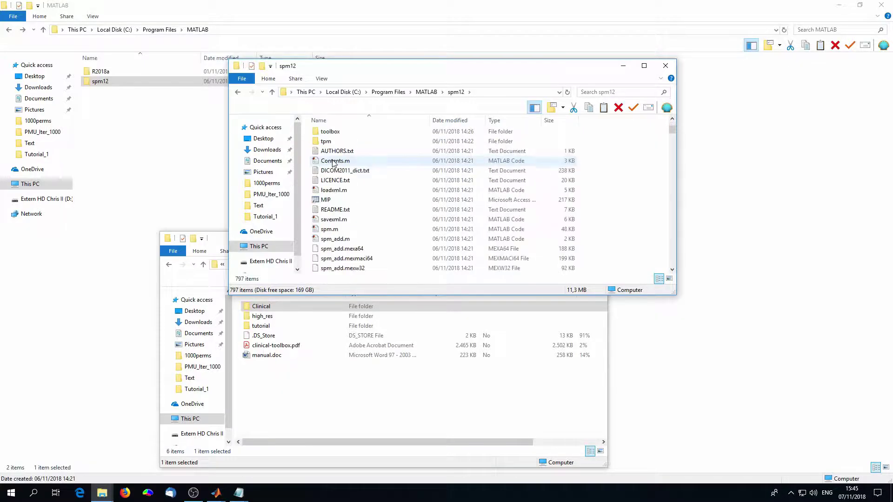
{"action": "scroll", "coordinate": [332, 162], "scroll_direction": "up", "scroll_amount": 8}
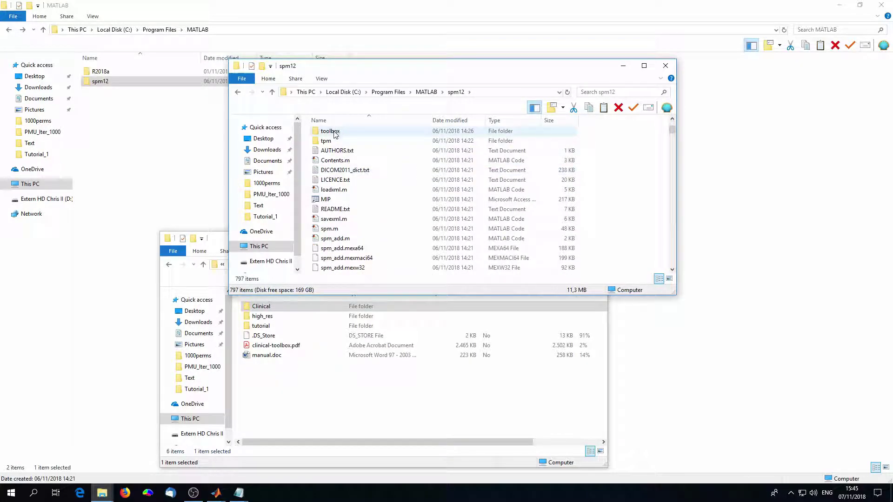
{"action": "type", "text": "to"}
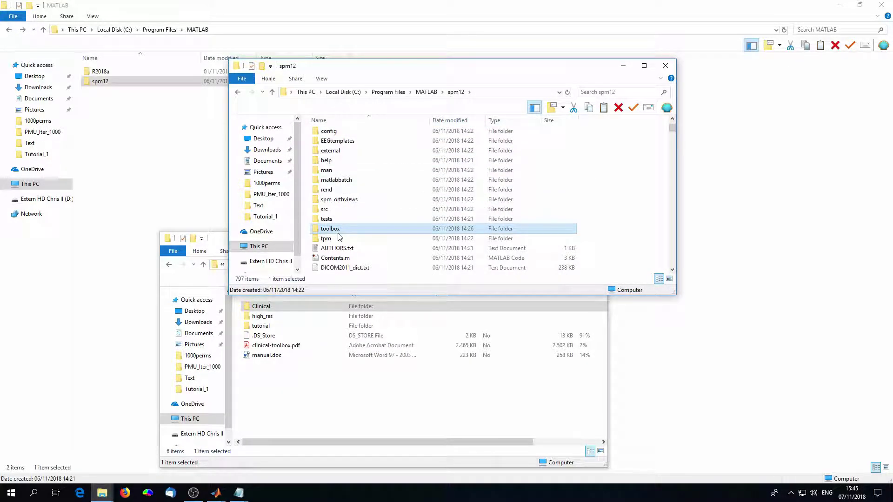
{"action": "double_click", "coordinate": [337, 231]}
{"action": "left_click", "coordinate": [331, 137]}
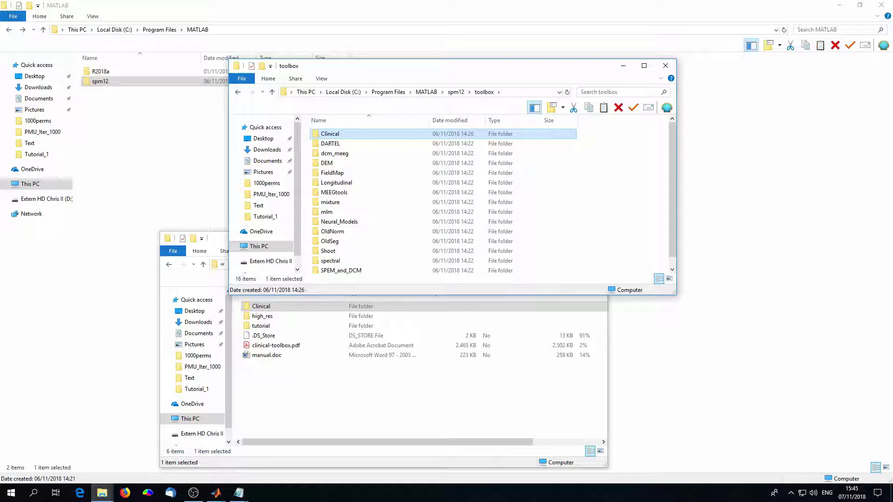
Switch to MATLAB and relaunch SPM12 in fMRI mode by rerunning the last command, spm fmri
{"action": "key", "text": "alt+Tab"}
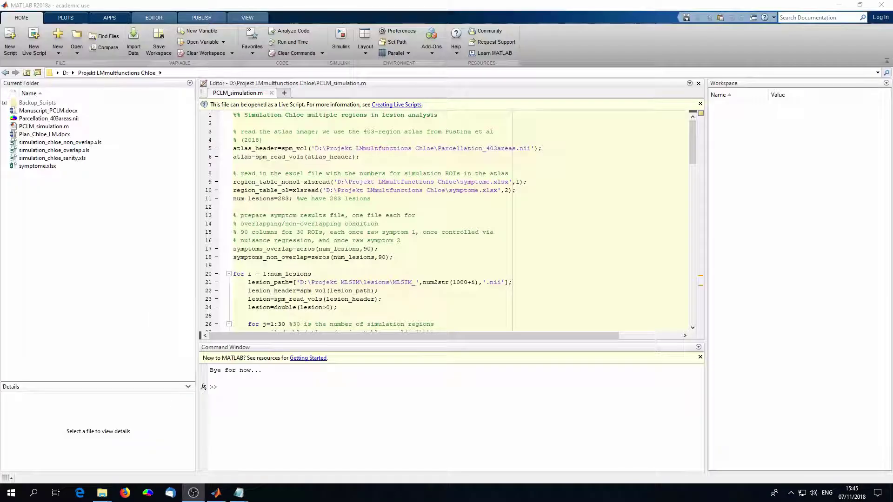
{"action": "left_click", "coordinate": [403, 428]}
{"action": "key", "text": "Up"}
{"action": "key", "text": "Return"}
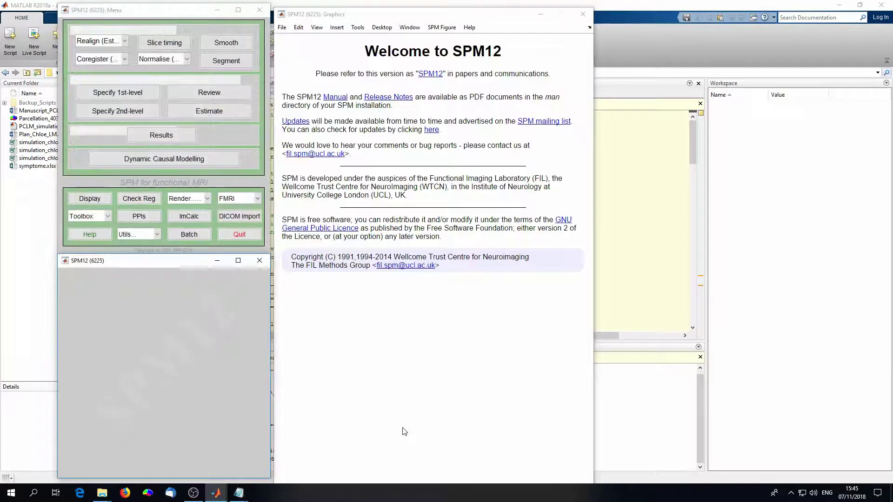
Open the Batch Editor, look through the spatial processing modules, and add the CT normalize module from the Clinical tools
{"action": "left_click", "coordinate": [189, 234]}
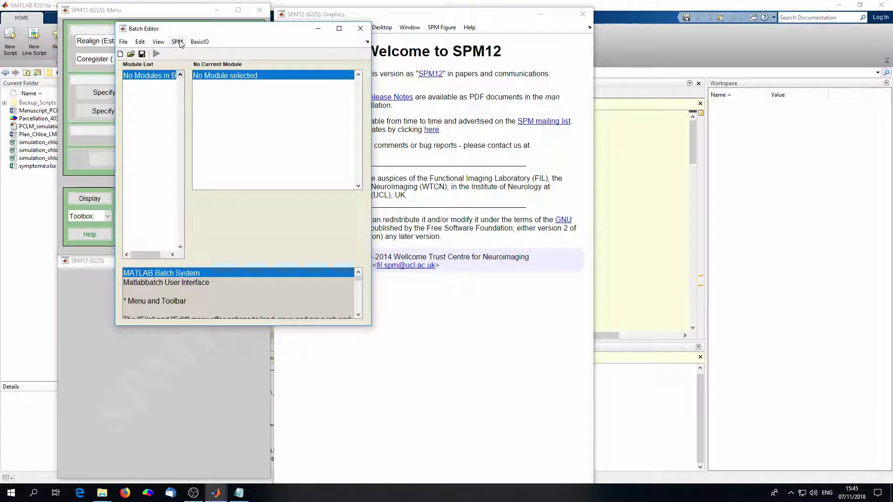
{"action": "left_click", "coordinate": [179, 42]}
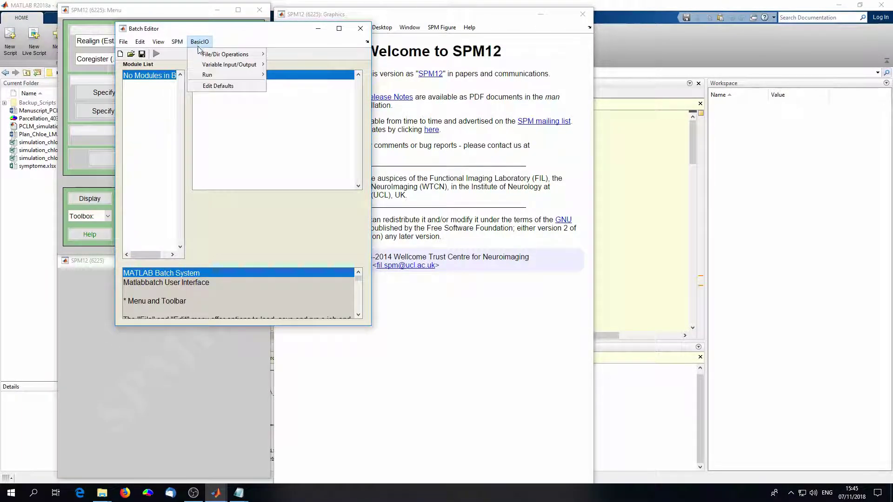
{"action": "mouse_move", "coordinate": [179, 57]}
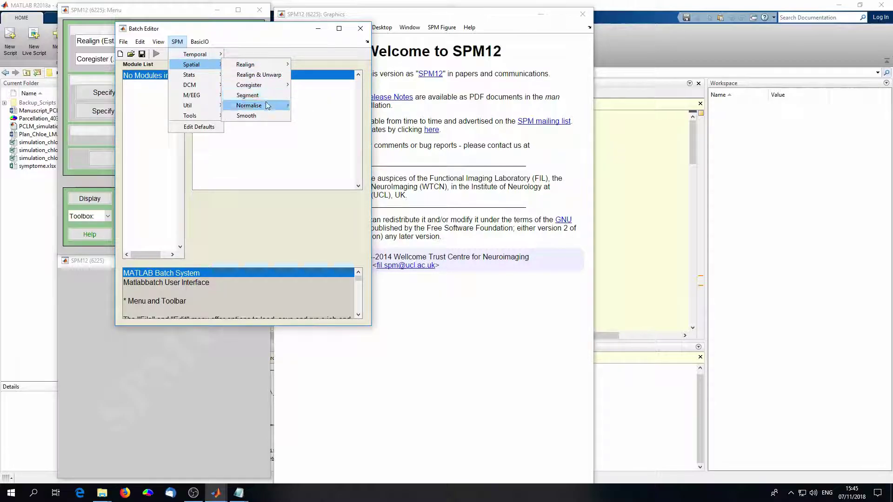
{"action": "mouse_move", "coordinate": [267, 107]}
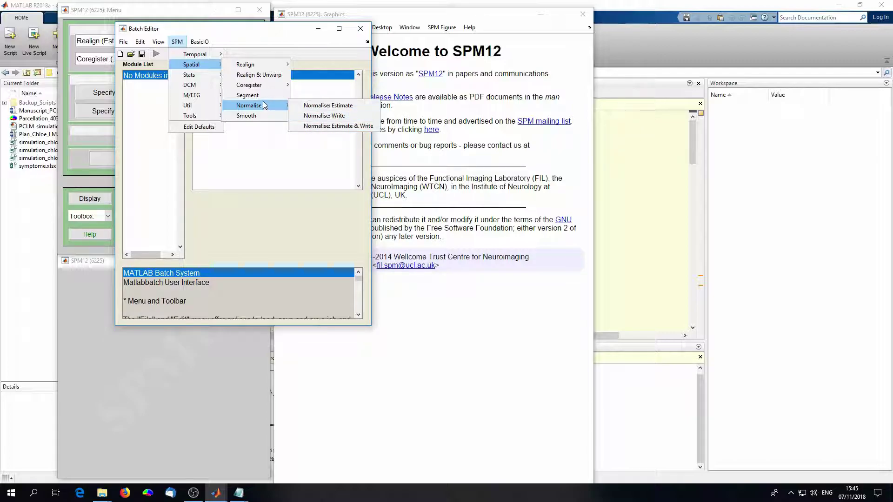
{"action": "mouse_move", "coordinate": [262, 88]}
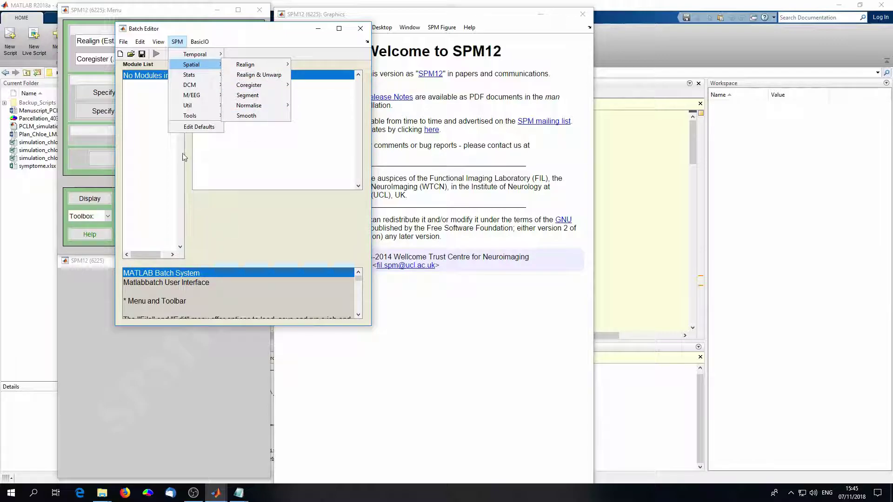
{"action": "mouse_move", "coordinate": [189, 117]}
{"action": "mouse_move", "coordinate": [249, 119]}
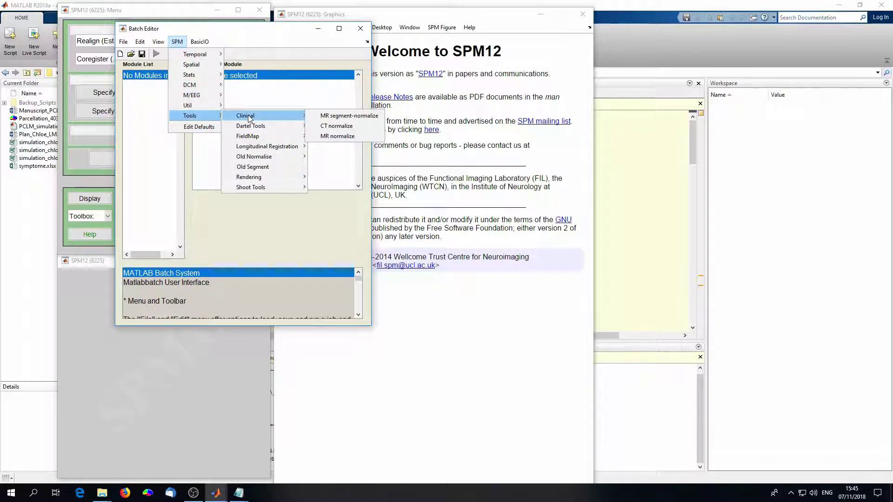
{"action": "left_click", "coordinate": [334, 127]}
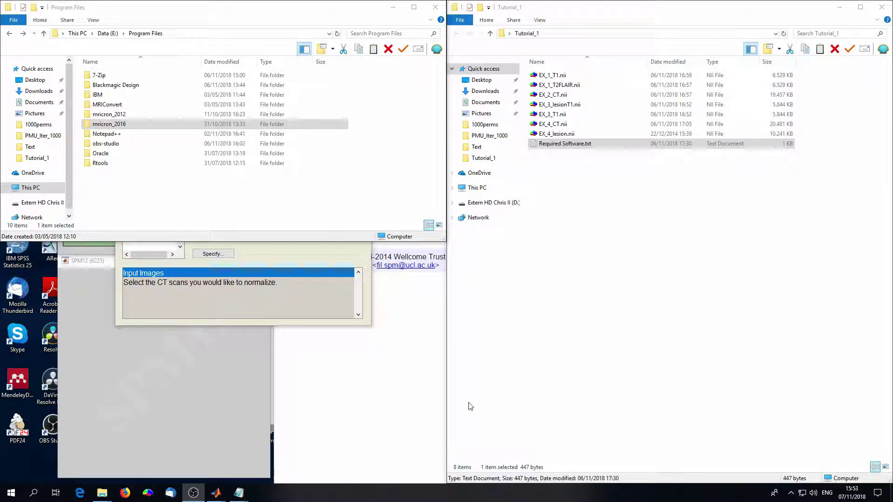
Launch mricron.exe from the mricron_2016 folder and place its window beside the Tutorial_1 folder
{"action": "left_click_drag", "start_coordinate": [614, 178], "coordinate": [534, 65]}
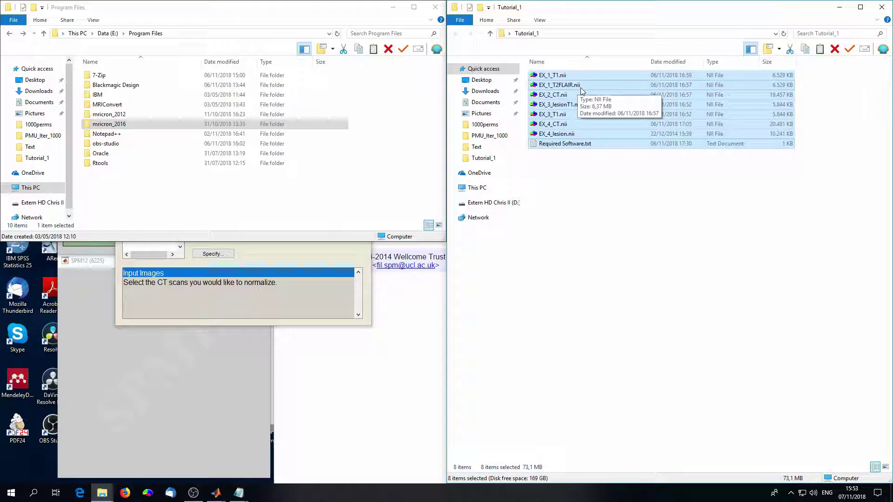
{"action": "left_click", "coordinate": [108, 124]}
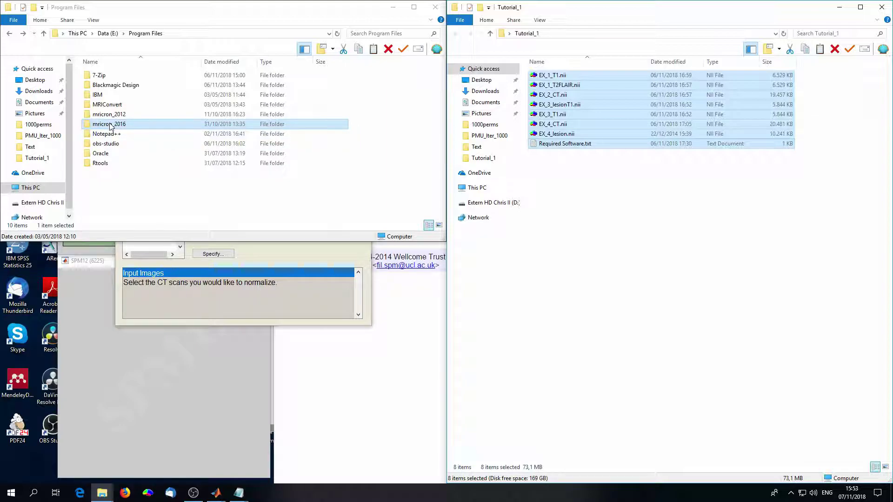
{"action": "double_click", "coordinate": [102, 130]}
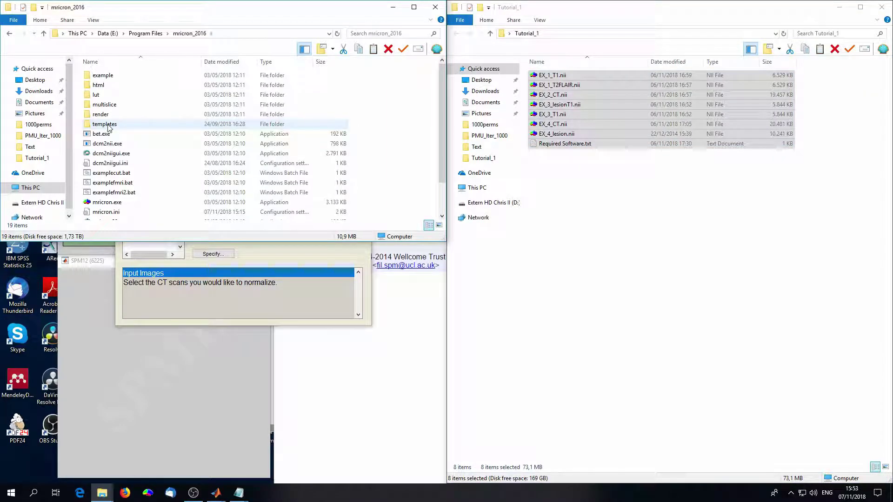
{"action": "scroll", "coordinate": [149, 82], "scroll_direction": "down", "scroll_amount": 2}
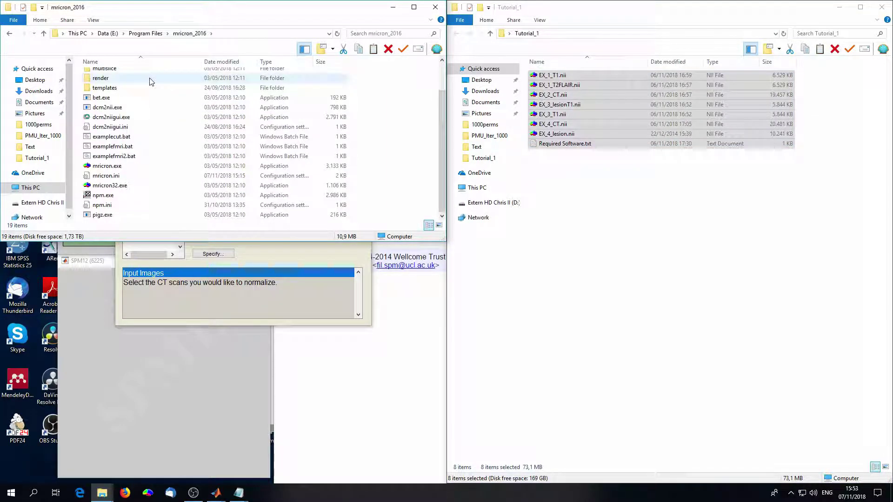
{"action": "double_click", "coordinate": [124, 166]}
{"action": "left_click_drag", "start_coordinate": [372, 149], "coordinate": [0, 150]}
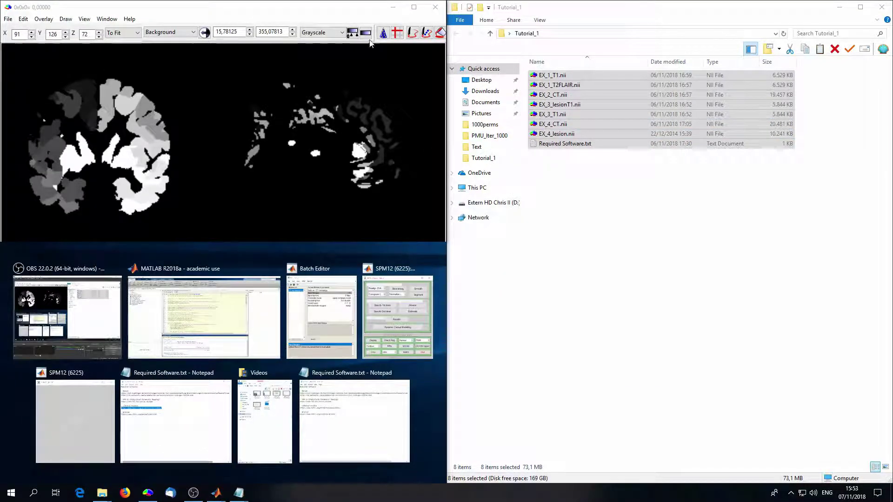
View EX_1_T1.nii, EX_2_CT.nii and EX_3_T1.nii from the Tutorial_1 folder one after another in MRIcron and browse their slices
{"action": "left_click_drag", "start_coordinate": [587, 78], "coordinate": [119, 176]}
{"action": "left_click_drag", "start_coordinate": [122, 68], "coordinate": [103, 61]}
{"action": "left_click_drag", "start_coordinate": [620, 94], "coordinate": [133, 155]}
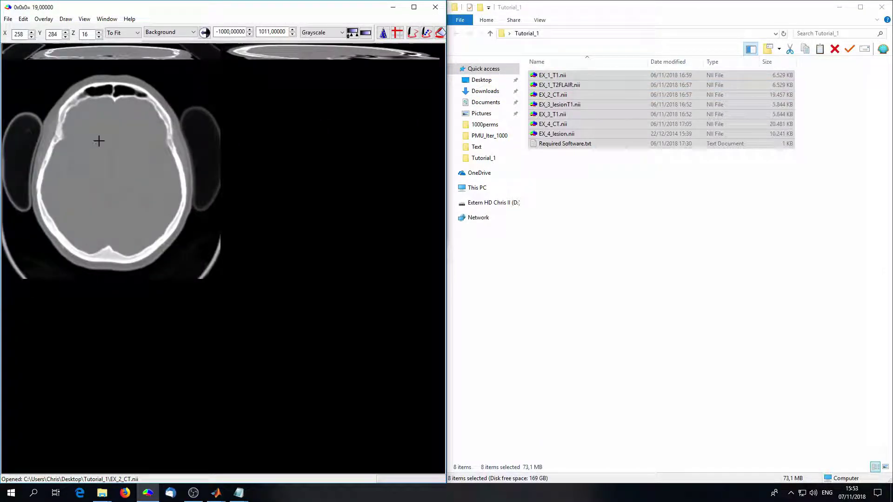
{"action": "left_click_drag", "start_coordinate": [120, 47], "coordinate": [118, 53]}
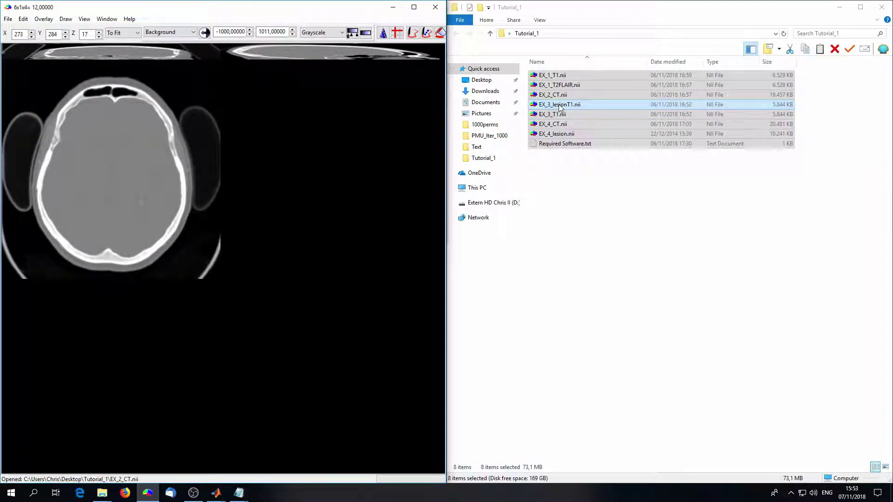
{"action": "left_click_drag", "start_coordinate": [560, 115], "coordinate": [173, 128]}
{"action": "left_click_drag", "start_coordinate": [74, 87], "coordinate": [112, 122]}
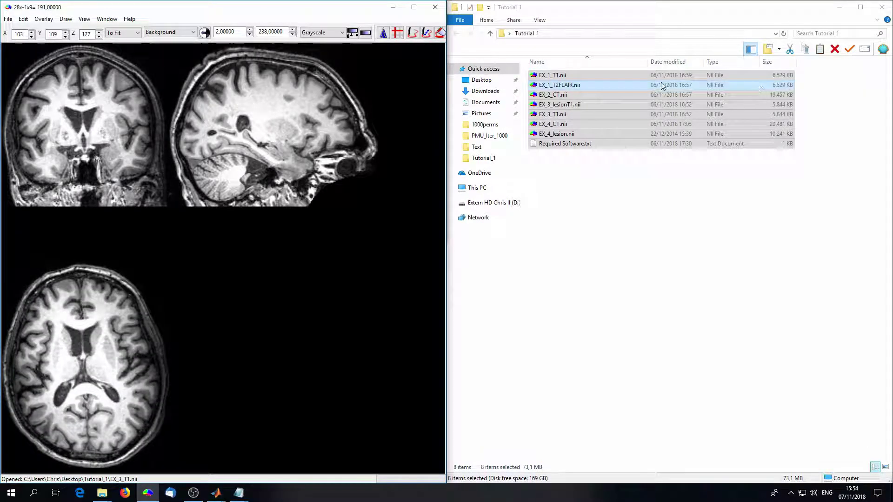
Load EX_2_CT.nii in MRIcron again and set its display intensity range to a minimum of 0 and a maximum of 100
{"action": "left_click_drag", "start_coordinate": [566, 77], "coordinate": [97, 152]}
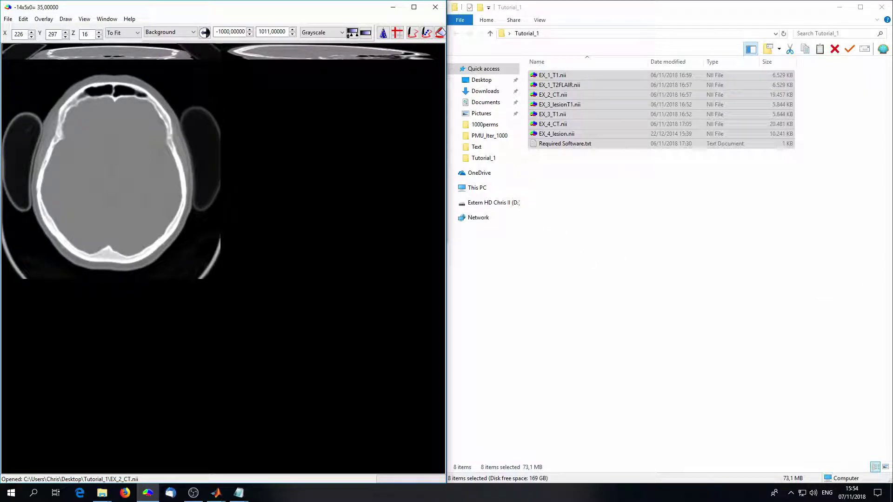
{"action": "double_click", "coordinate": [244, 32]}
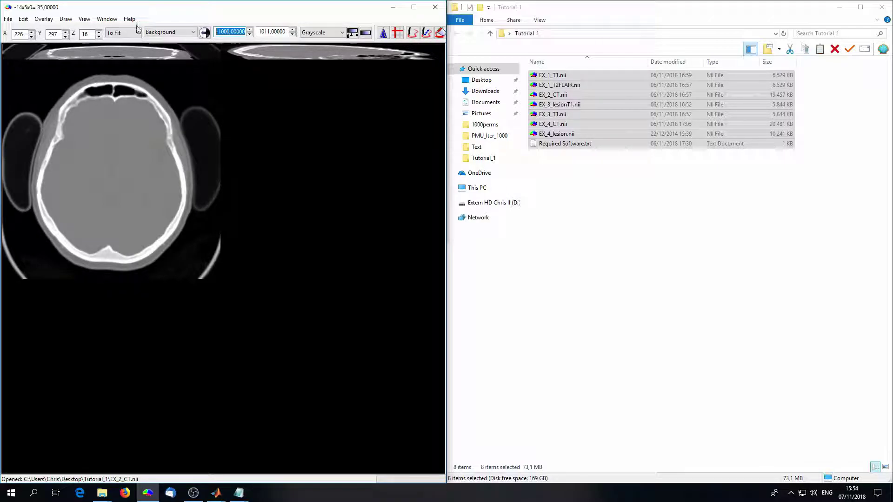
{"action": "type", "text": "0"}
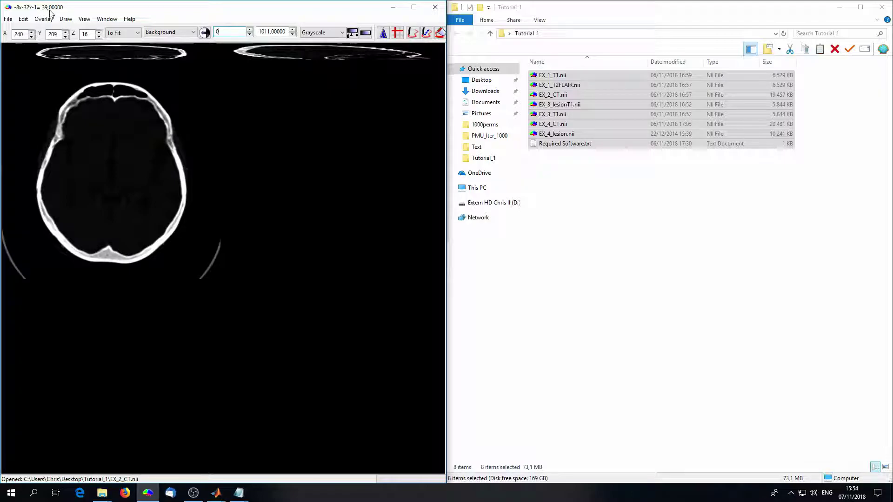
{"action": "double_click", "coordinate": [258, 31]}
{"action": "type", "text": "100"}
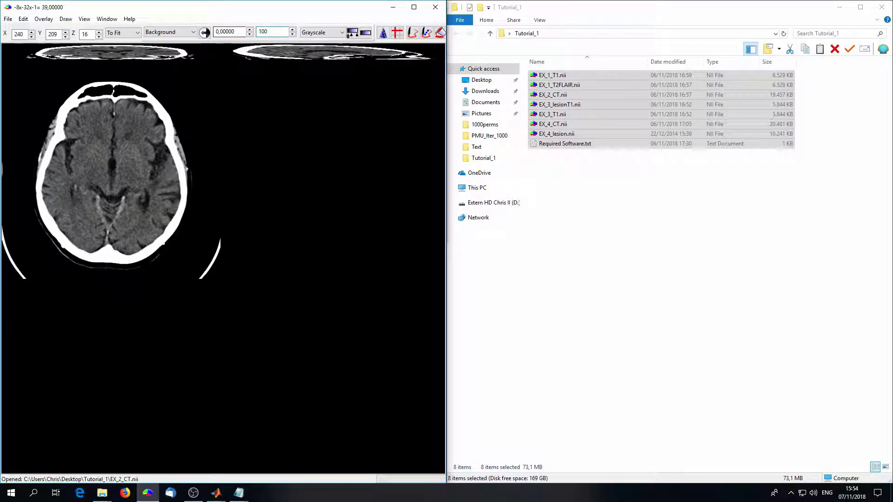
Examine the brain tissue in the CT scan by moving the crosshair through slices at different heights
{"action": "left_click_drag", "start_coordinate": [112, 51], "coordinate": [115, 51]}
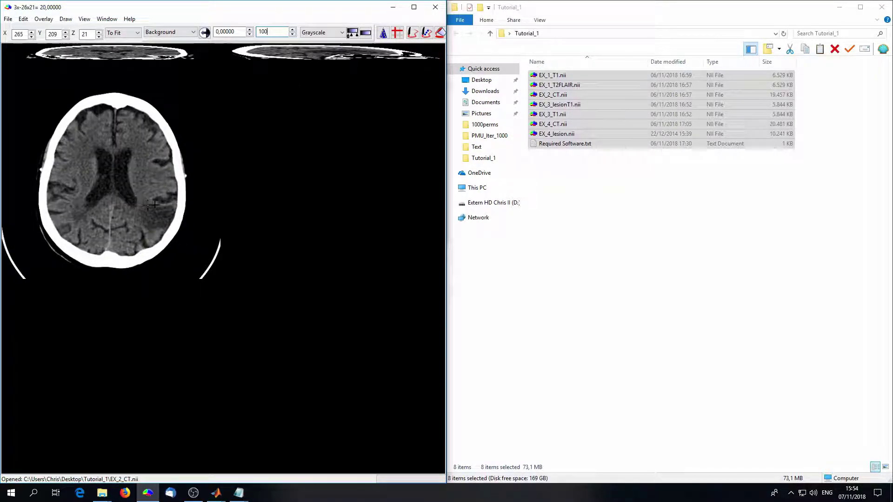
{"action": "left_click", "coordinate": [168, 144]}
{"action": "left_click", "coordinate": [131, 177]}
{"action": "scroll", "coordinate": [130, 177], "scroll_direction": "up", "scroll_amount": 3}
{"action": "scroll", "coordinate": [131, 177], "scroll_direction": "down", "scroll_amount": 3}
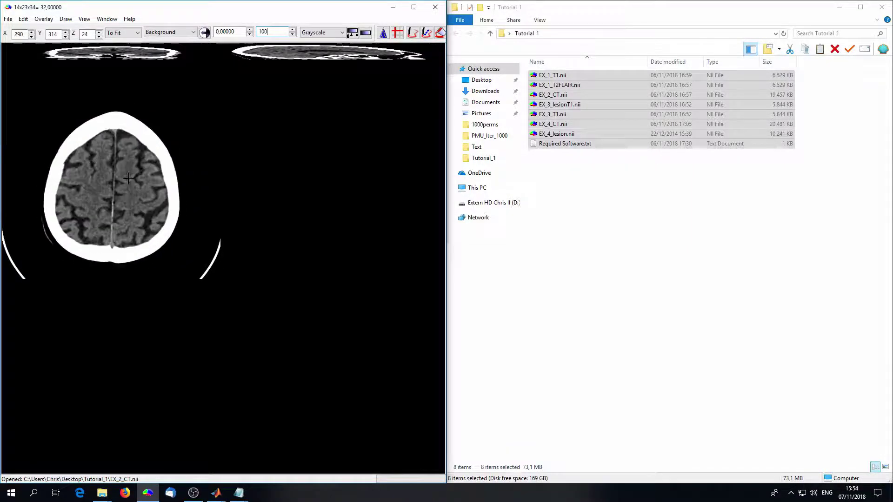
{"action": "left_click", "coordinate": [134, 236]}
{"action": "left_click_drag", "start_coordinate": [261, 52], "coordinate": [266, 50]}
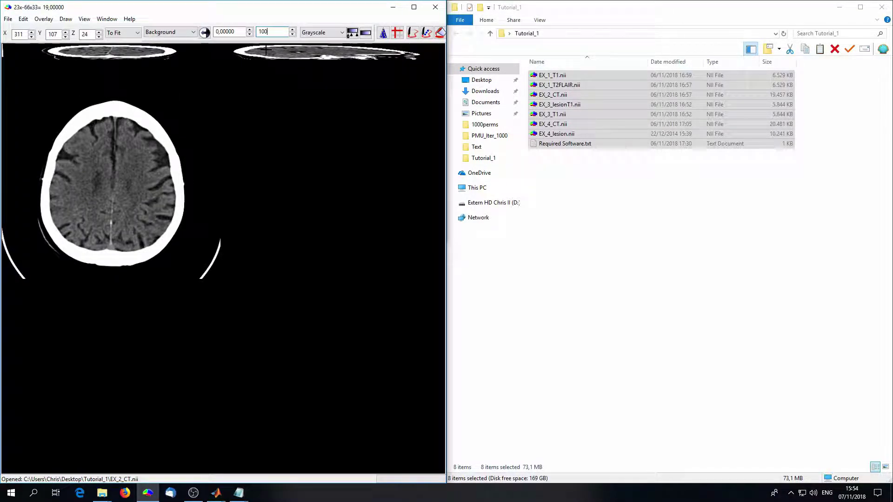
Reload EX_2_CT.nii and adapt its contrast to a selected brain region, giving an intensity range of -5 to 89
{"action": "left_click_drag", "start_coordinate": [613, 93], "coordinate": [121, 167]}
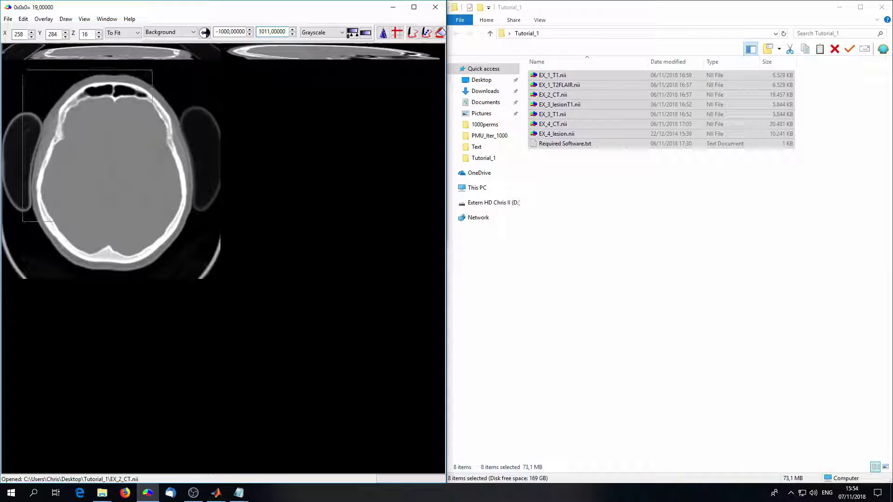
{"action": "key", "text": "ctrl+3"}
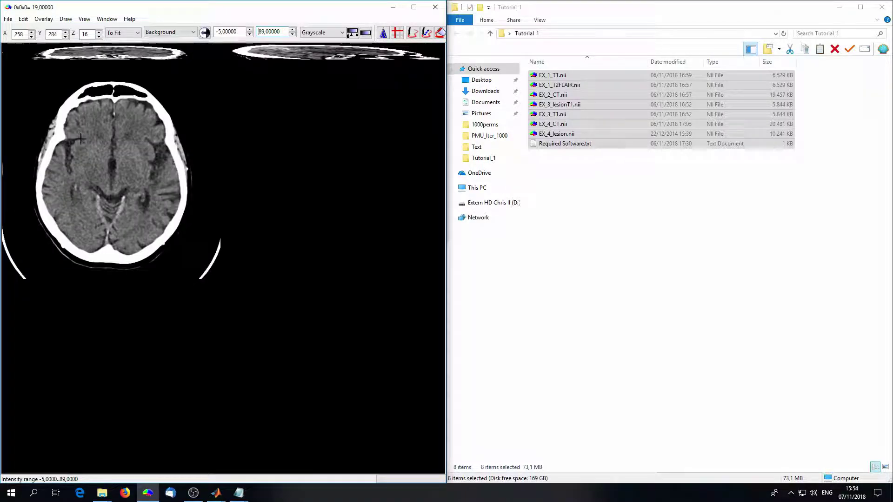
{"action": "key", "text": "ctrl+2"}
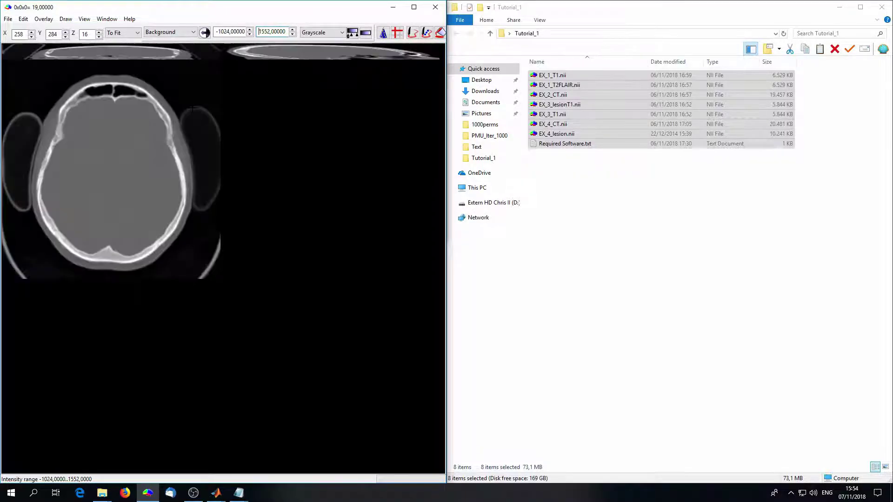
{"action": "left_click_drag", "start_coordinate": [211, 229], "coordinate": [200, 195]}
{"action": "left_click_drag", "start_coordinate": [153, 210], "coordinate": [81, 139]}
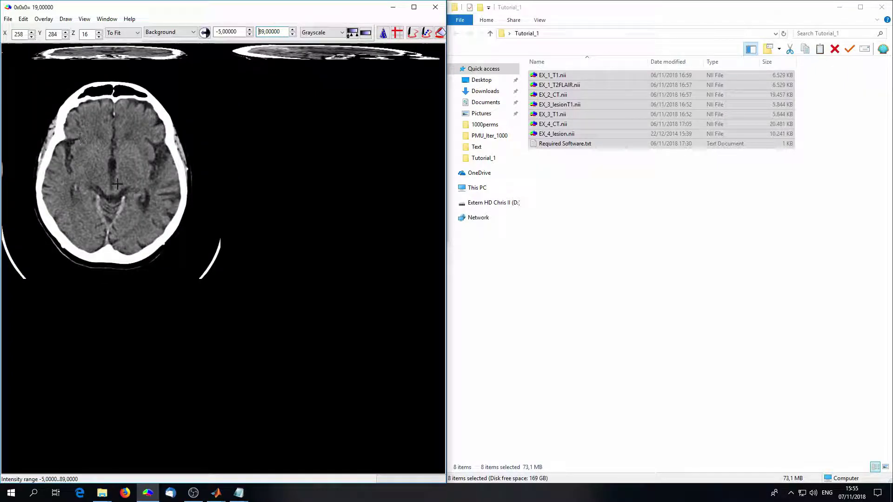
Load EX_3_T1.nii and adapt its contrast to a selected brain region, giving an intensity range of 17 to 245
{"action": "left_click", "coordinate": [560, 118]}
{"action": "left_click_drag", "start_coordinate": [561, 118], "coordinate": [70, 149]}
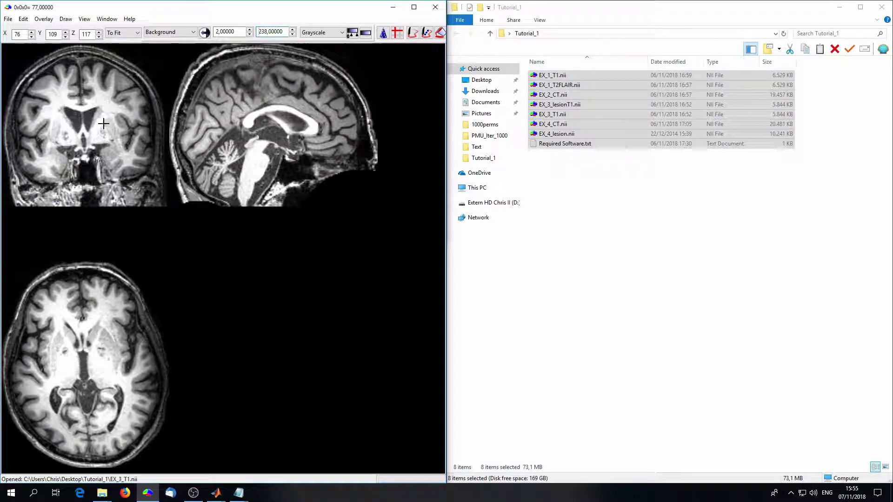
{"action": "left_click_drag", "start_coordinate": [107, 102], "coordinate": [113, 116]}
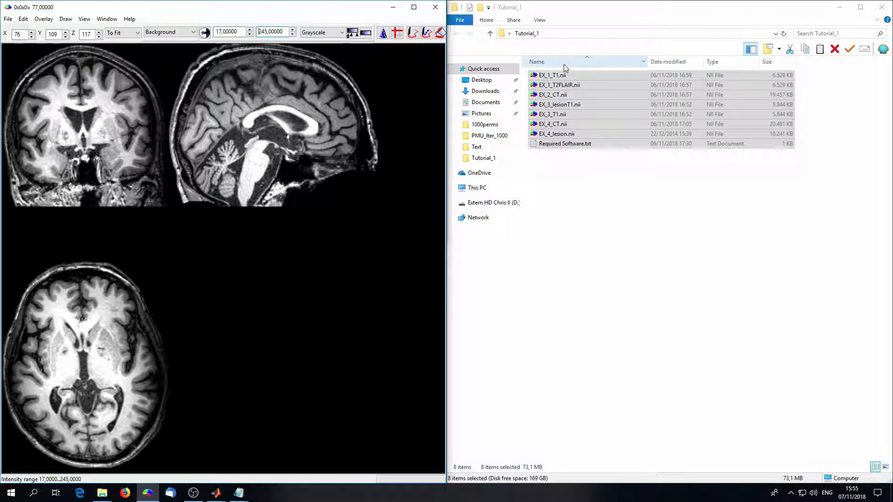
Load EX_2_CT.nii in a maximized window, set its intensity range to -5 to 78 from a brain region, and go to axial slice 20
{"action": "left_click_drag", "start_coordinate": [558, 101], "coordinate": [117, 112]}
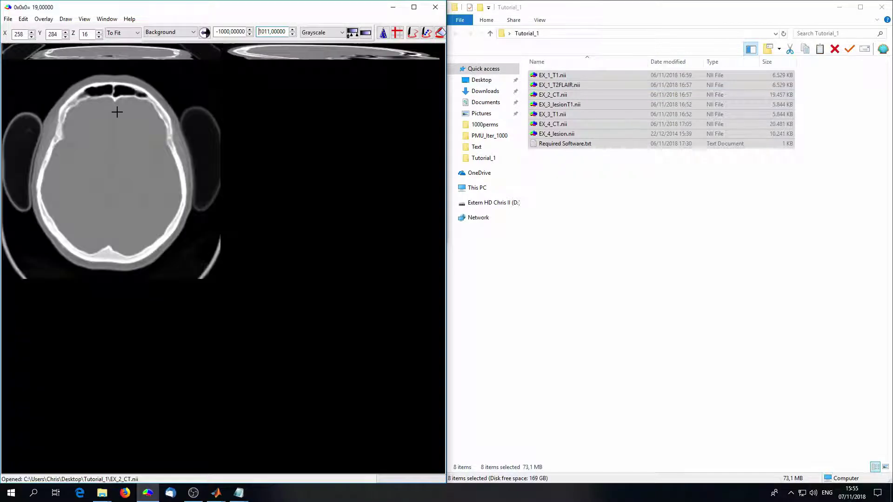
{"action": "left_click", "coordinate": [414, 7]}
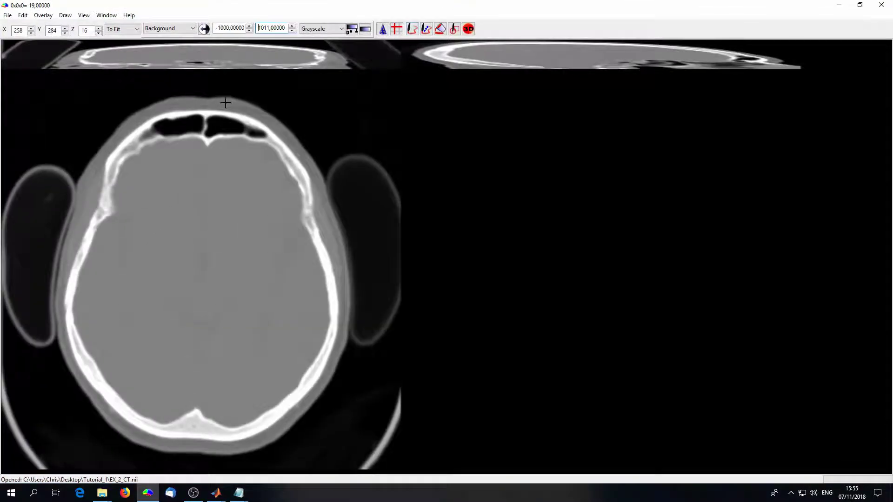
{"action": "left_click_drag", "start_coordinate": [249, 320], "coordinate": [256, 310]}
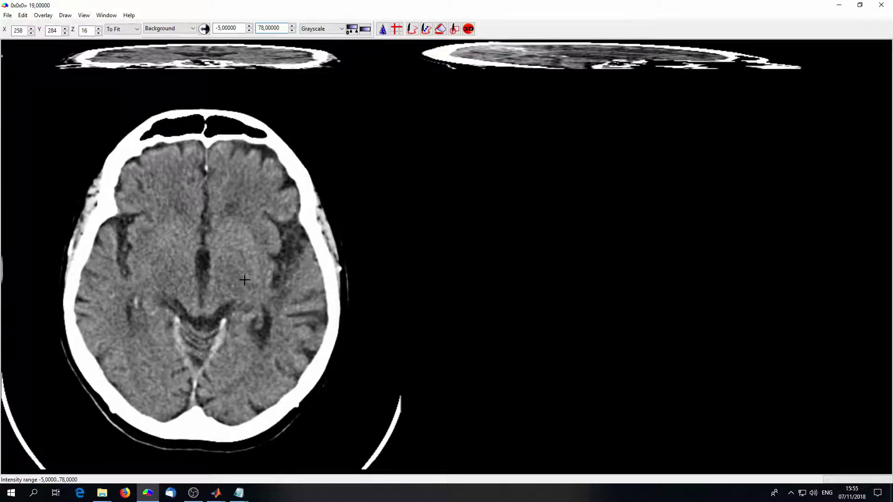
{"action": "left_click_drag", "start_coordinate": [200, 58], "coordinate": [200, 55]}
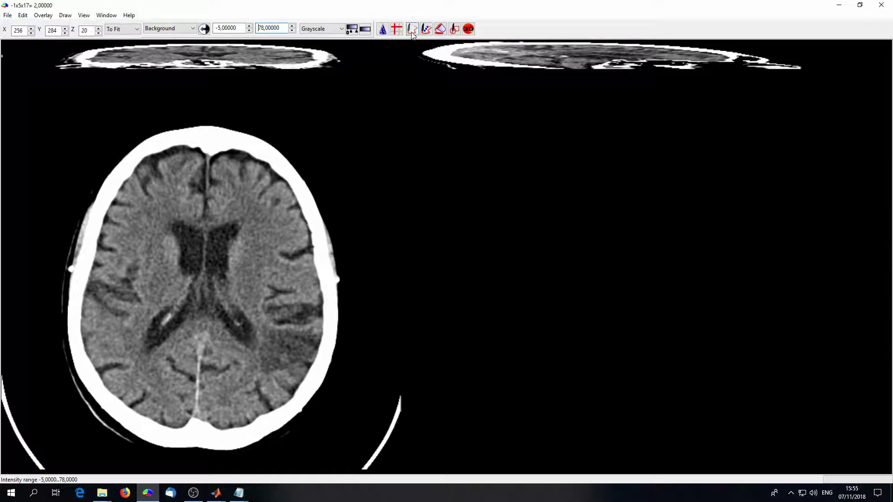
Hide the drawing tools, show them again, and activate the Pen tool
{"action": "left_click", "coordinate": [69, 17]}
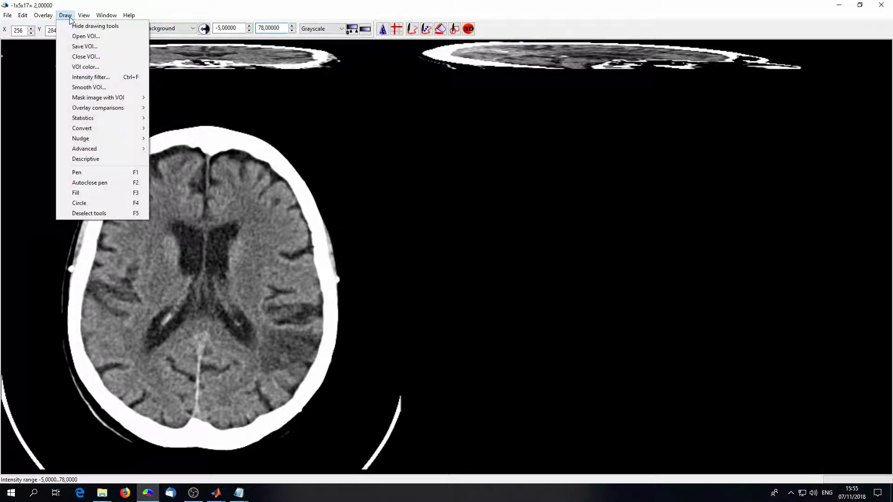
{"action": "left_click", "coordinate": [74, 25]}
{"action": "left_click", "coordinate": [66, 18]}
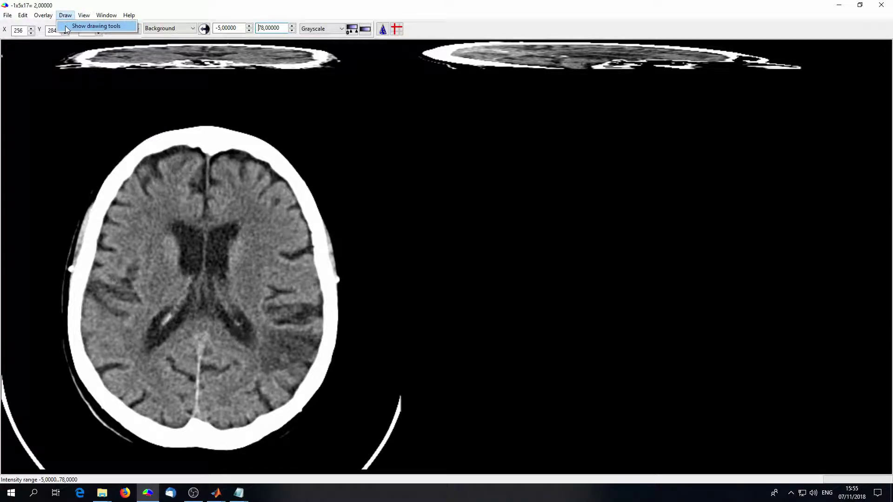
{"action": "left_click", "coordinate": [67, 29]}
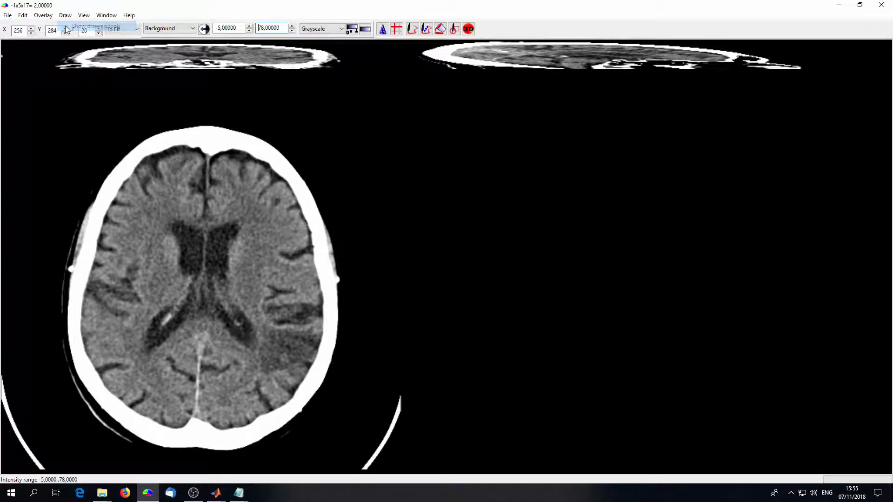
{"action": "left_click", "coordinate": [415, 34]}
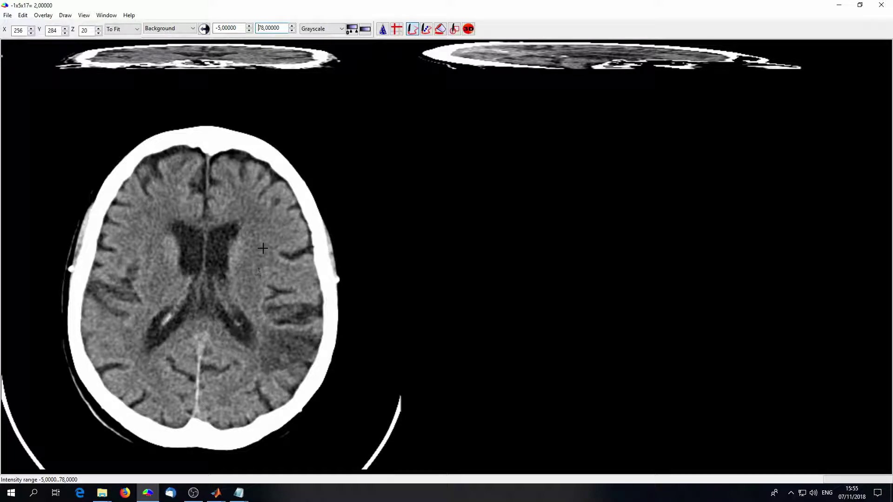
Try thin and thick freehand pen strokes and a fill on the CT slice, and undo the drawing
{"action": "mouse_move", "coordinate": [257, 201]}
{"action": "left_mouse_down"}
{"action": "mouse_move", "coordinate": [136, 192]}
{"action": "mouse_move", "coordinate": [156, 248]}
{"action": "mouse_move", "coordinate": [215, 223]}
{"action": "mouse_move", "coordinate": [152, 223]}
{"action": "left_mouse_up"}
{"action": "mouse_move", "coordinate": [191, 329]}
{"action": "left_mouse_down"}
{"action": "mouse_move", "coordinate": [111, 287]}
{"action": "mouse_move", "coordinate": [140, 301]}
{"action": "left_mouse_up"}
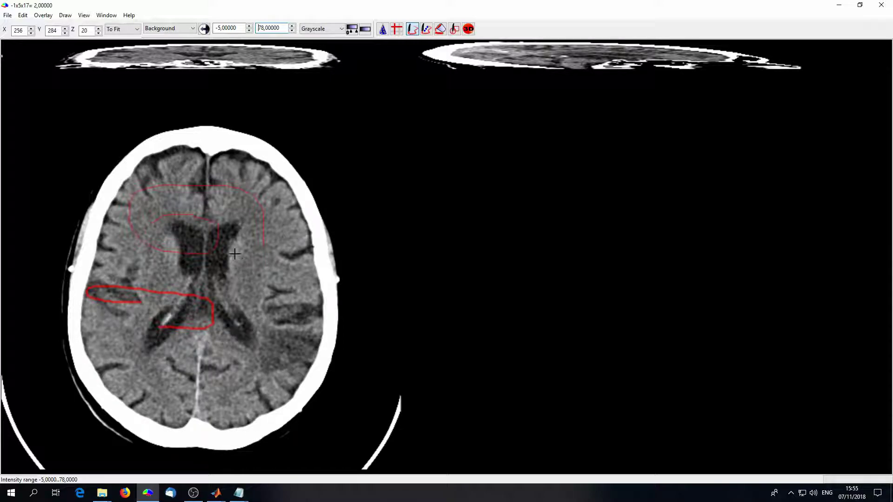
{"action": "mouse_move", "coordinate": [239, 147]}
{"action": "left_mouse_down"}
{"action": "mouse_move", "coordinate": [206, 168]}
{"action": "mouse_move", "coordinate": [175, 225]}
{"action": "left_mouse_up"}
{"action": "left_click_drag", "start_coordinate": [178, 347], "coordinate": [177, 348]}
{"action": "mouse_move", "coordinate": [218, 174]}
{"action": "left_mouse_down"}
{"action": "mouse_move", "coordinate": [184, 235]}
{"action": "mouse_move", "coordinate": [189, 333]}
{"action": "left_mouse_up"}
{"action": "left_click_drag", "start_coordinate": [182, 292], "coordinate": [212, 300]}
{"action": "left_click", "coordinate": [270, 275]}
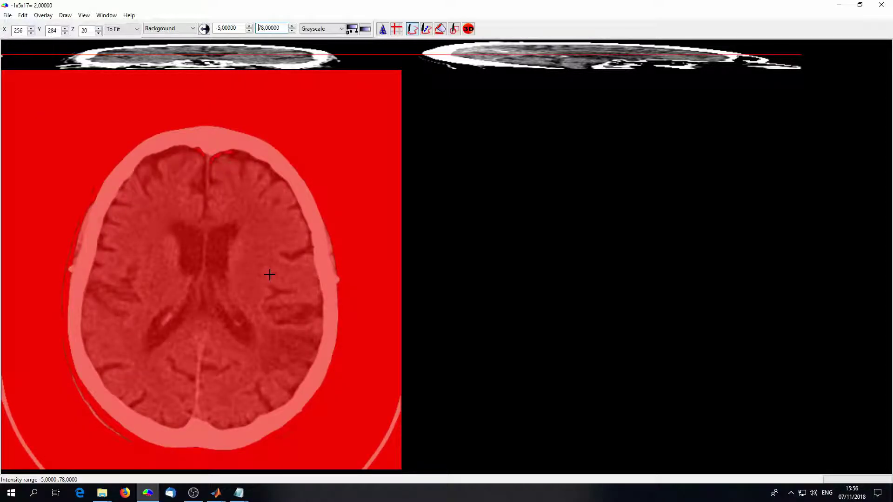
{"action": "key", "text": "ctrl+z"}
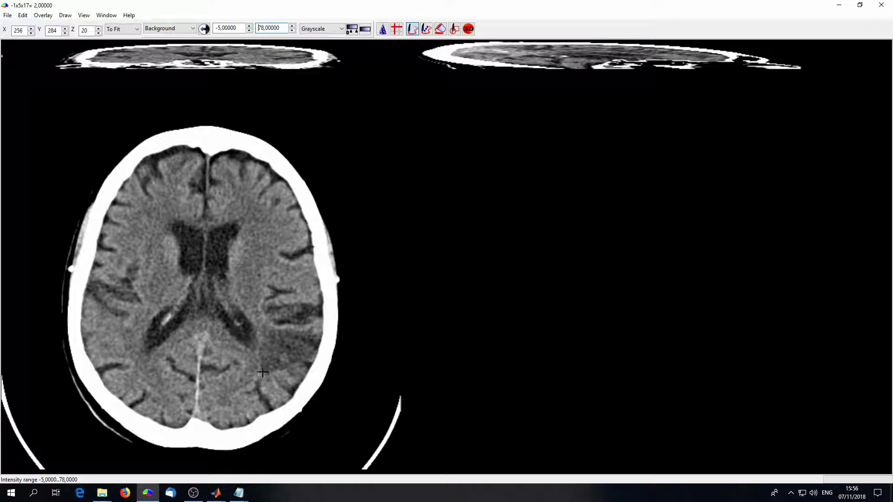
Outline the dark posterior lesion in axial slice 20 with the pen and fill the outlined area
{"action": "mouse_move", "coordinate": [262, 333]}
{"action": "left_mouse_down"}
{"action": "mouse_move", "coordinate": [313, 331]}
{"action": "mouse_move", "coordinate": [314, 353]}
{"action": "mouse_move", "coordinate": [294, 364]}
{"action": "left_mouse_up"}
{"action": "left_click_drag", "start_coordinate": [281, 372], "coordinate": [275, 372]}
{"action": "left_click", "coordinate": [277, 353]}
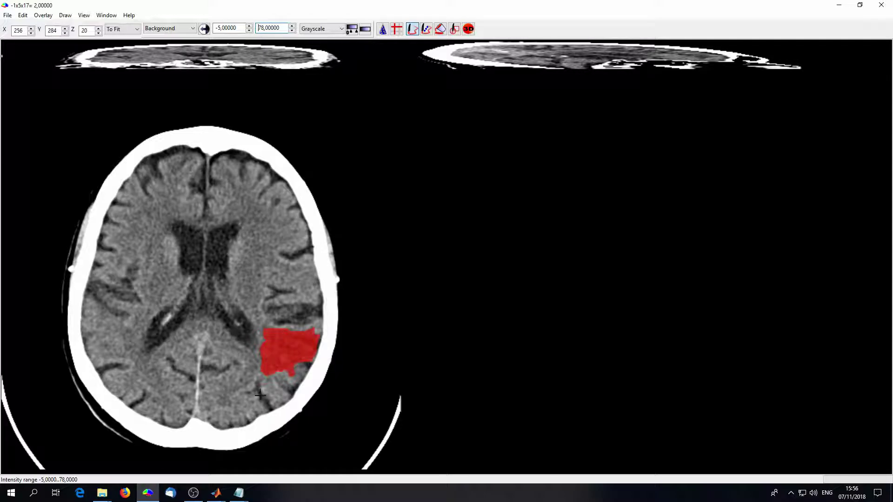
Outline and fill the lesion in axial slice 23 and check the drawing in the neighbouring slices
{"action": "scroll", "coordinate": [277, 358], "scroll_direction": "up", "scroll_amount": 3}
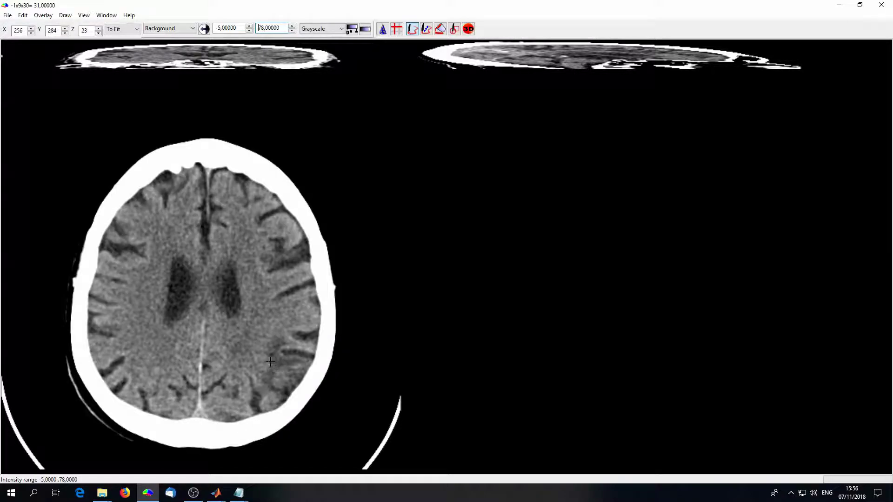
{"action": "mouse_move", "coordinate": [269, 345]}
{"action": "left_mouse_down"}
{"action": "mouse_move", "coordinate": [275, 335]}
{"action": "mouse_move", "coordinate": [292, 345]}
{"action": "mouse_move", "coordinate": [278, 355]}
{"action": "mouse_move", "coordinate": [306, 359]}
{"action": "mouse_move", "coordinate": [277, 370]}
{"action": "mouse_move", "coordinate": [275, 389]}
{"action": "mouse_move", "coordinate": [264, 386]}
{"action": "mouse_move", "coordinate": [279, 364]}
{"action": "left_mouse_up"}
{"action": "scroll", "coordinate": [291, 312], "scroll_direction": "down", "scroll_amount": 9}
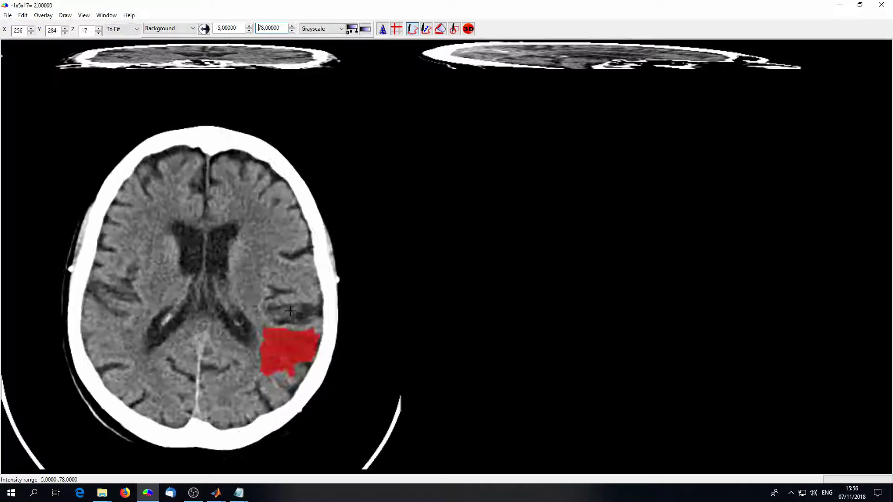
{"action": "scroll", "coordinate": [291, 312], "scroll_direction": "up", "scroll_amount": 9}
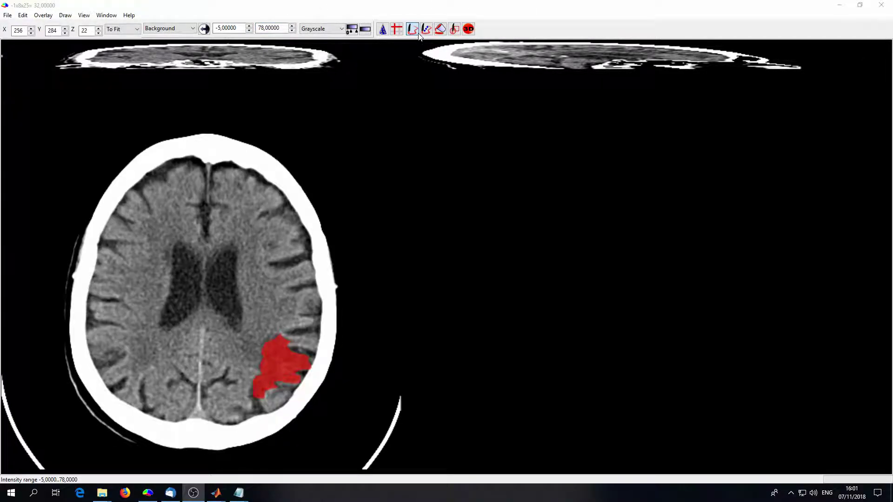
{"action": "left_click_drag", "start_coordinate": [201, 50], "coordinate": [202, 53]}
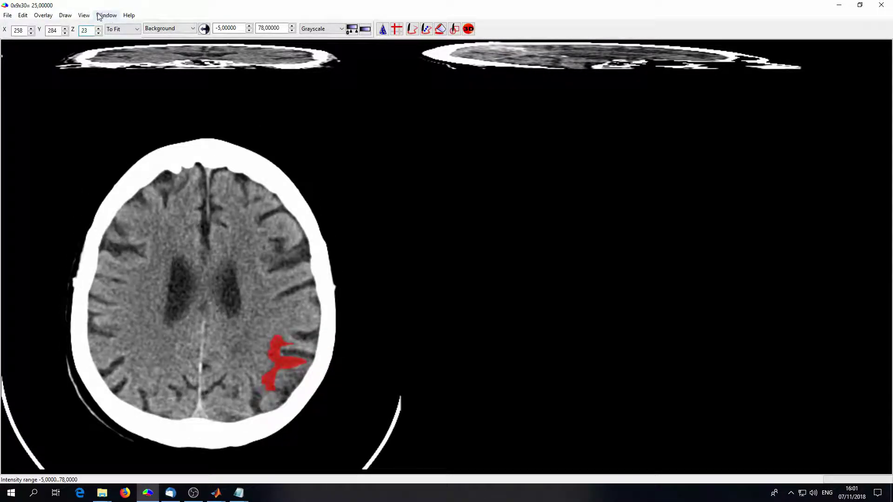
Save the drawn VOI in the Tutorial_1 folder as EX_2_CT_lesion.nii in NIfTI (.nii) format
{"action": "left_click", "coordinate": [65, 15]}
{"action": "left_click", "coordinate": [72, 47]}
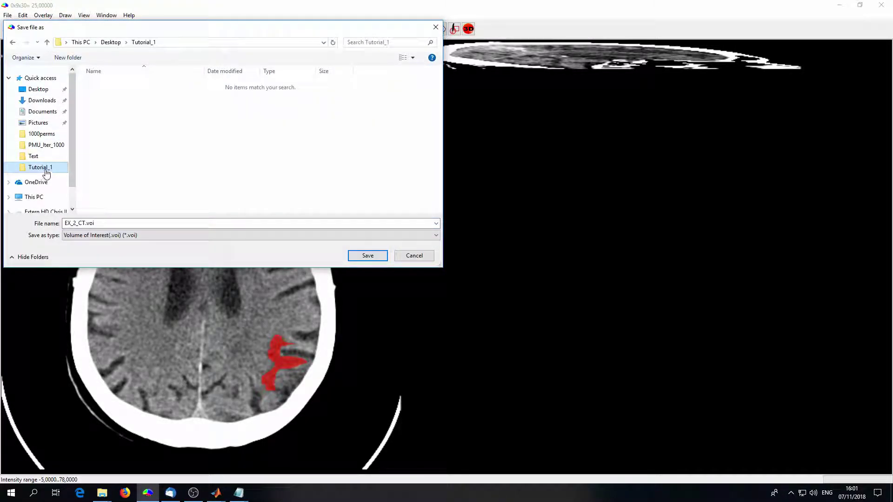
{"action": "left_click", "coordinate": [88, 223]}
{"action": "left_click", "coordinate": [87, 223]}
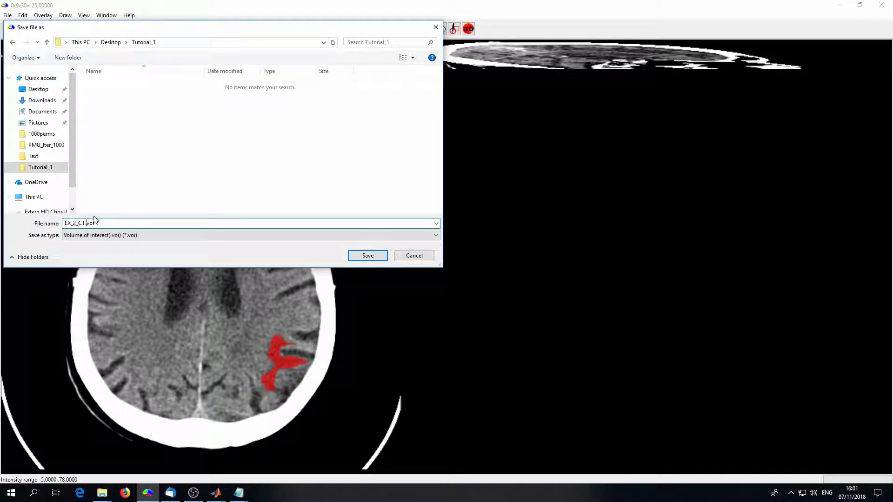
{"action": "type", "text": "_lesion"}
{"action": "left_click", "coordinate": [184, 236]}
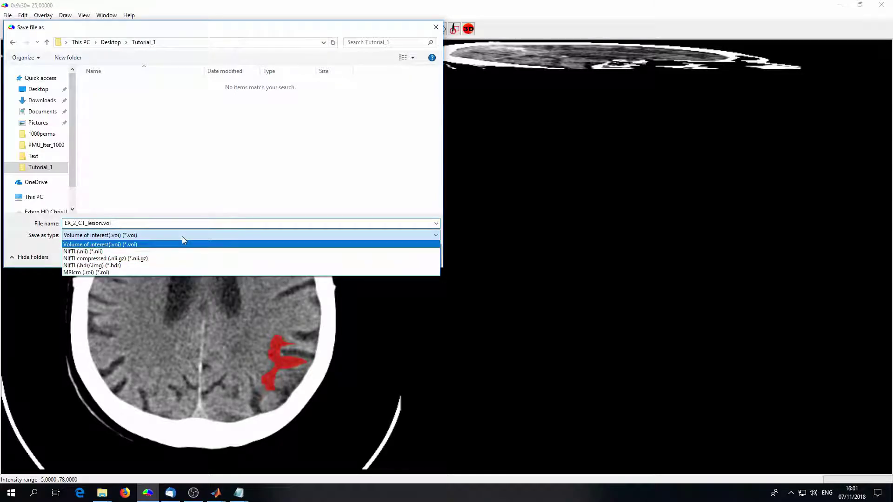
{"action": "left_click", "coordinate": [168, 250]}
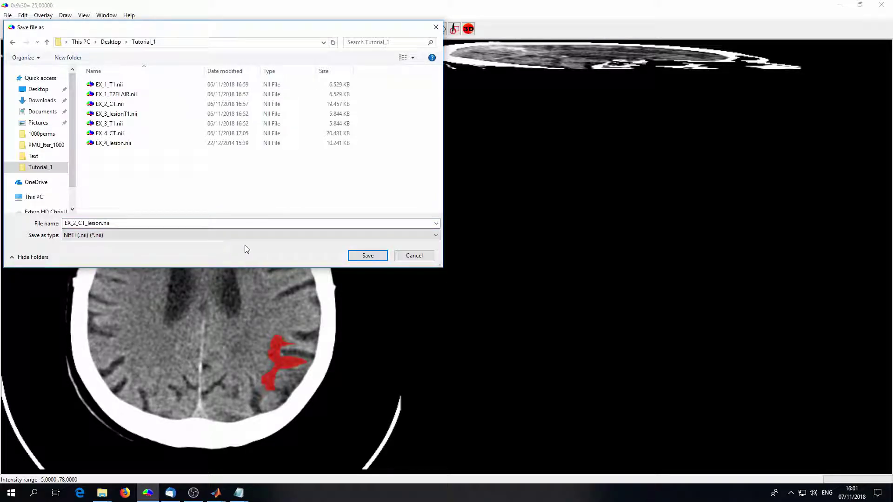
{"action": "left_click", "coordinate": [365, 256]}
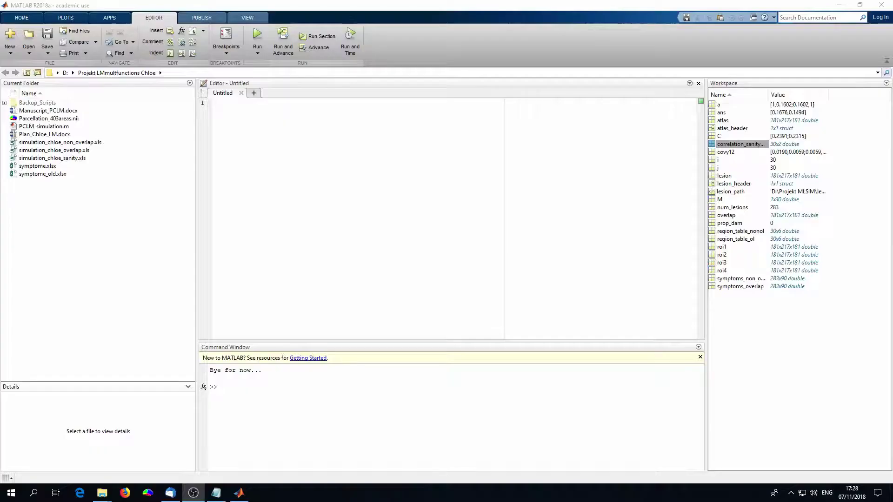
Start SPM12 from the MATLAB command window with the command spm fmri
{"action": "left_click", "coordinate": [351, 425]}
{"action": "key", "text": "Up"}
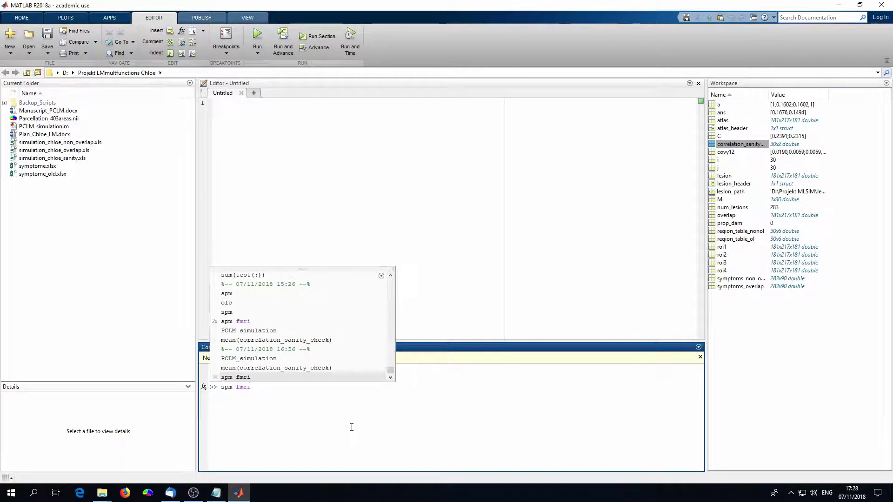
{"action": "key", "text": "Return"}
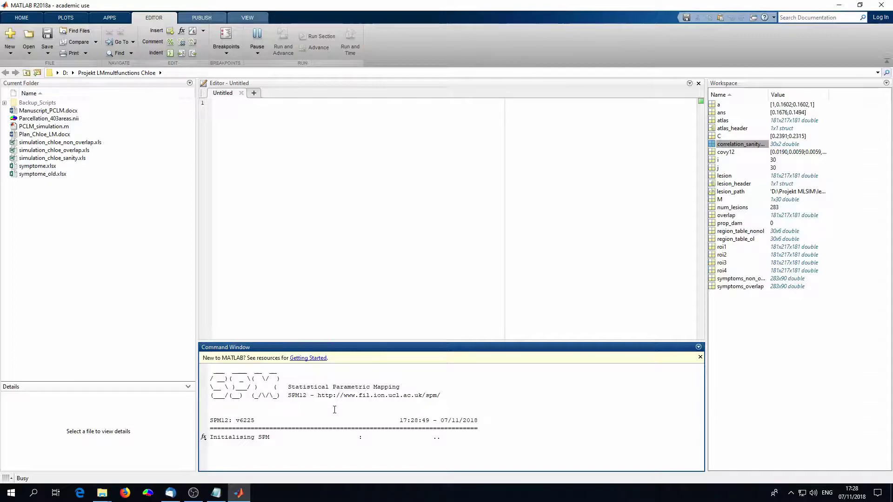
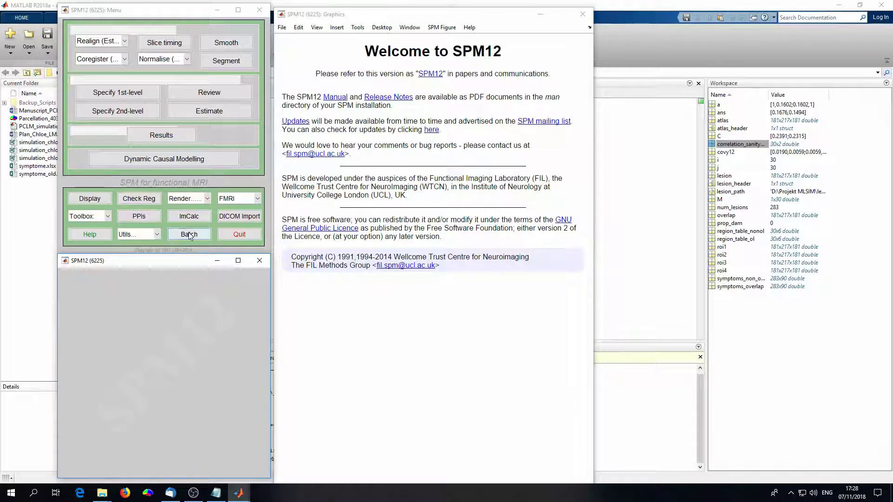
Open the SPM Batch Editor and add the CT normalize module from the Clinical toolbox
{"action": "left_click", "coordinate": [196, 233]}
{"action": "left_click", "coordinate": [177, 42]}
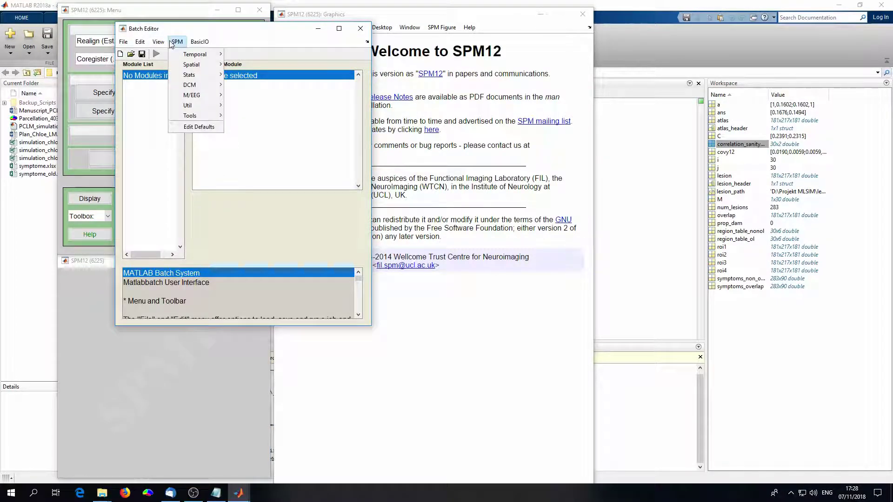
{"action": "mouse_move", "coordinate": [190, 115]}
{"action": "mouse_move", "coordinate": [255, 119]}
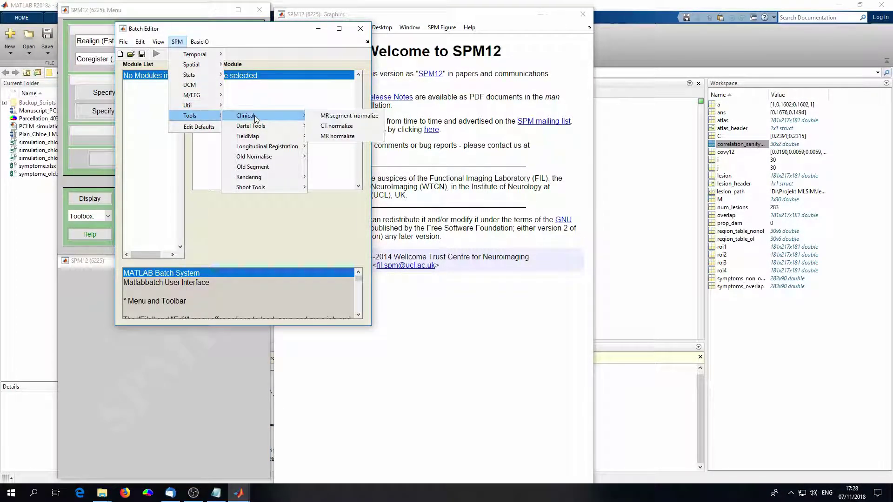
{"action": "left_click", "coordinate": [337, 125]}
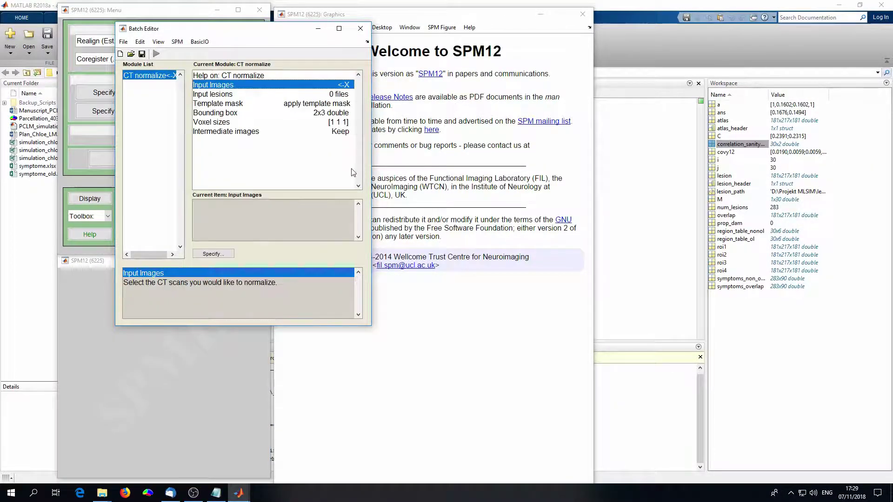
Read the help text of the CT normalize module and the description of its Input Images setting
{"action": "left_click", "coordinate": [250, 76]}
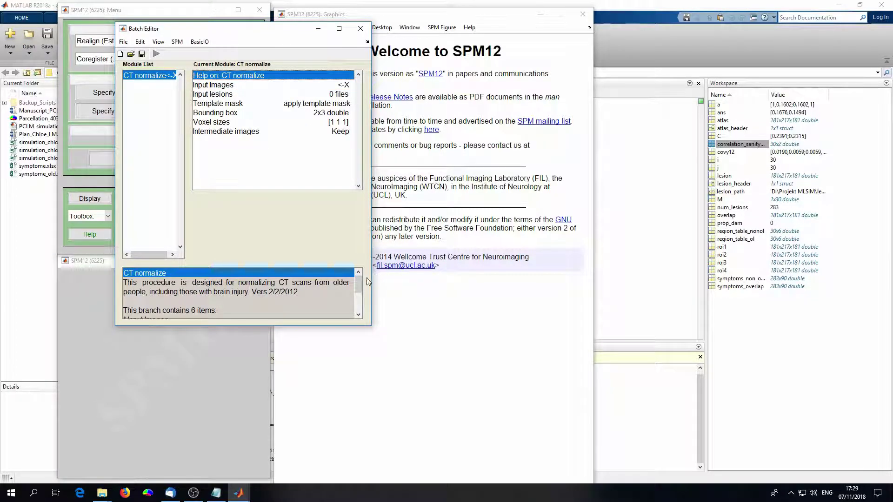
{"action": "scroll", "coordinate": [361, 284], "scroll_direction": "down", "scroll_amount": 2}
{"action": "scroll", "coordinate": [361, 289], "scroll_direction": "up", "scroll_amount": 2}
{"action": "left_click", "coordinate": [258, 86]}
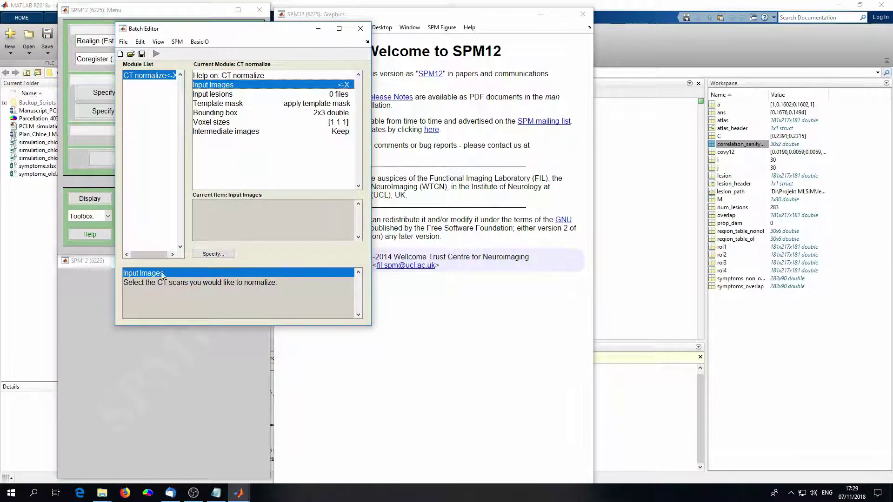
Read the description of the CT normalize module's Template mask setting
{"action": "left_click", "coordinate": [224, 104]}
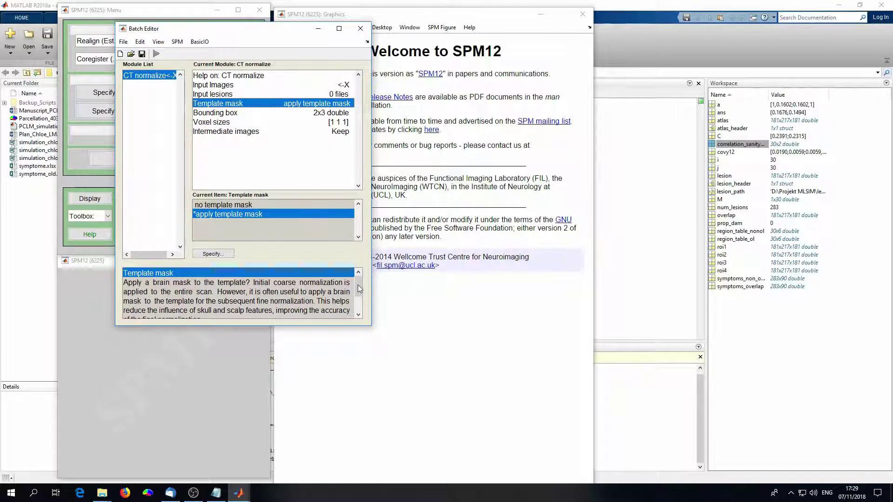
{"action": "scroll", "coordinate": [358, 285], "scroll_direction": "down", "scroll_amount": 3}
{"action": "scroll", "coordinate": [358, 285], "scroll_direction": "up", "scroll_amount": 3}
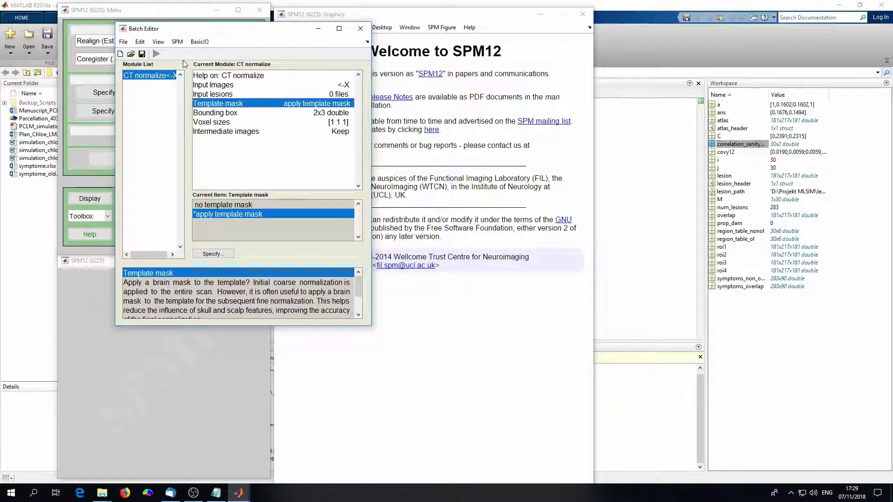
Specify EX_2_CT.nii from the Tutorial_1 folder on the C: drive's desktop as the Input Images of the CT normalize module
{"action": "left_click", "coordinate": [255, 86]}
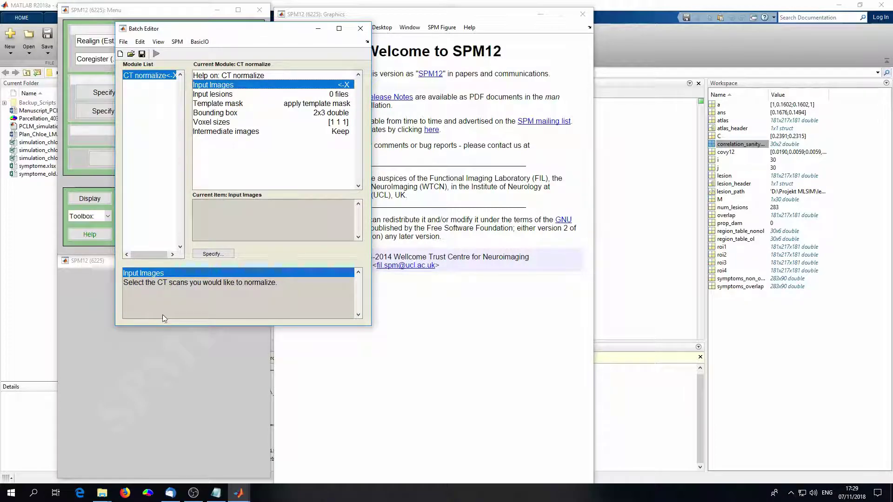
{"action": "double_click", "coordinate": [310, 86]}
{"action": "left_click", "coordinate": [367, 92]}
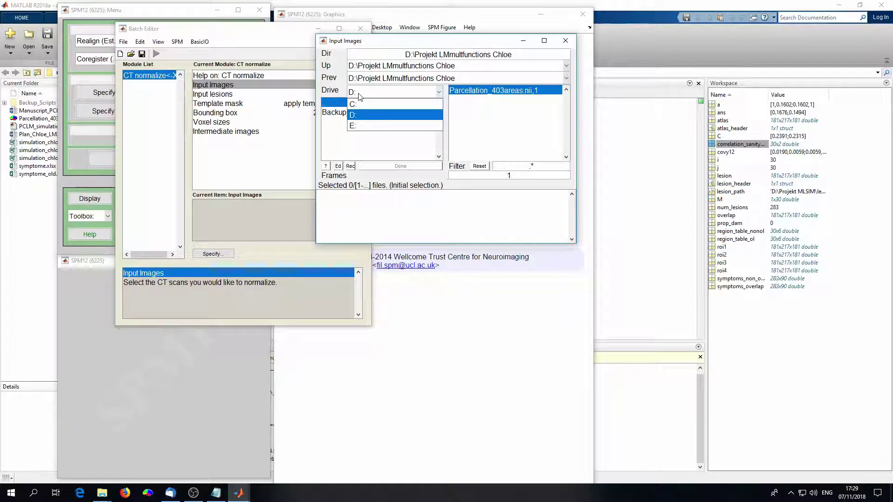
{"action": "left_click", "coordinate": [360, 107]}
{"action": "left_click", "coordinate": [340, 131]}
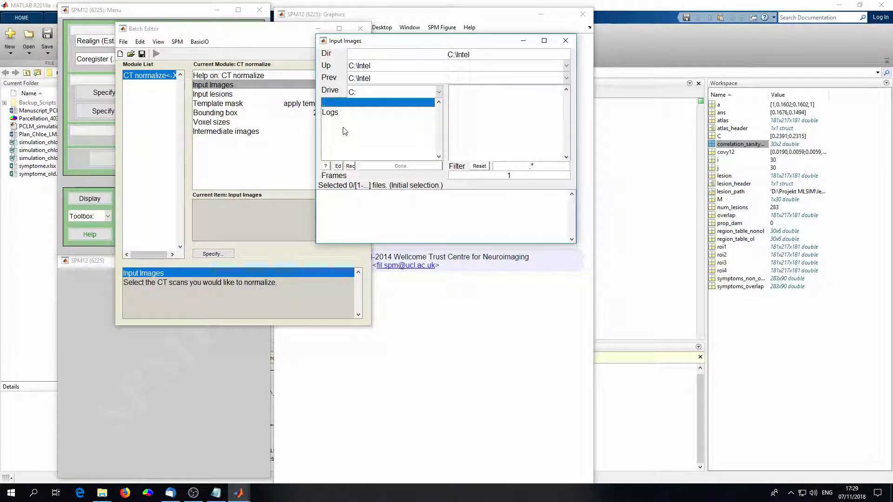
{"action": "left_click", "coordinate": [339, 104]}
{"action": "left_click", "coordinate": [343, 148]}
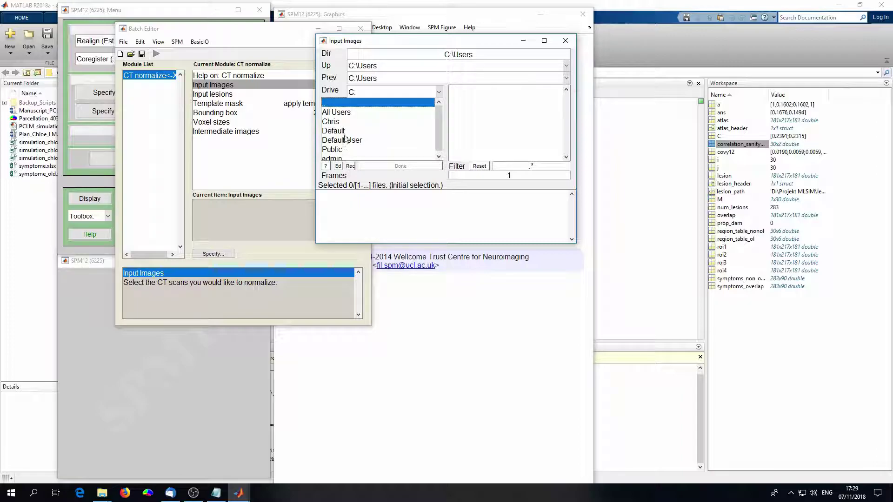
{"action": "left_click", "coordinate": [345, 123]}
{"action": "left_click", "coordinate": [340, 158]}
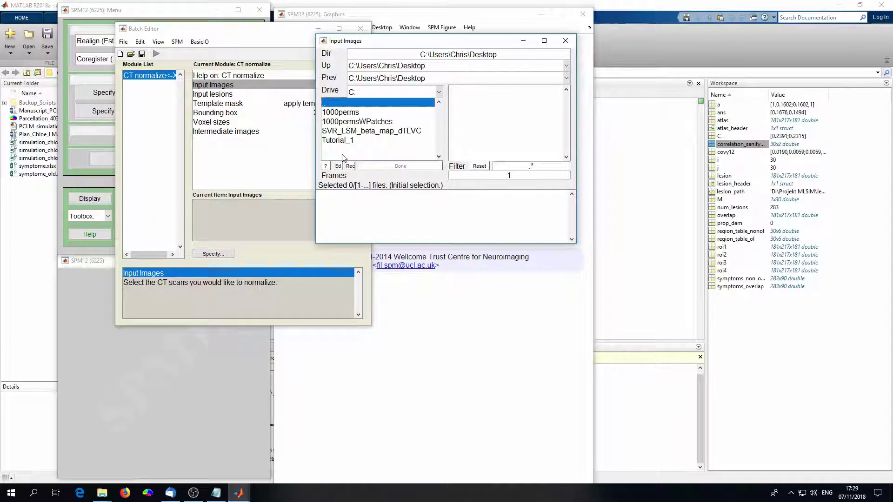
{"action": "left_click", "coordinate": [349, 140]}
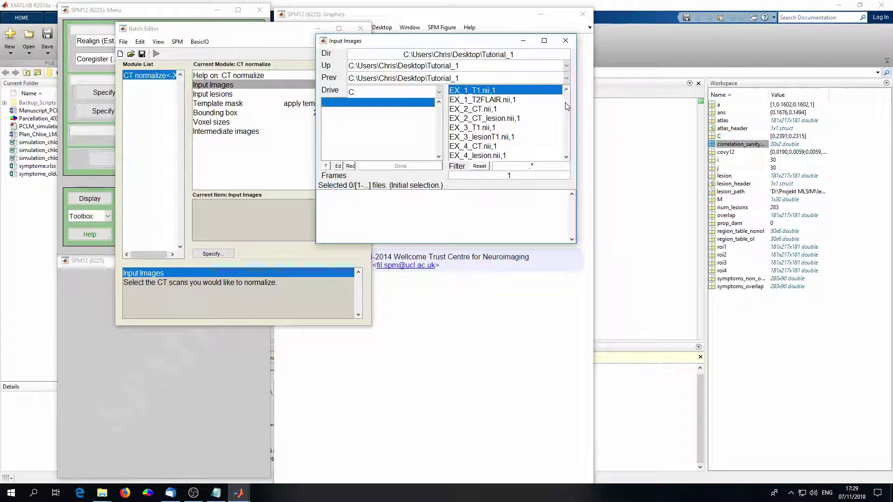
{"action": "left_click", "coordinate": [485, 110]}
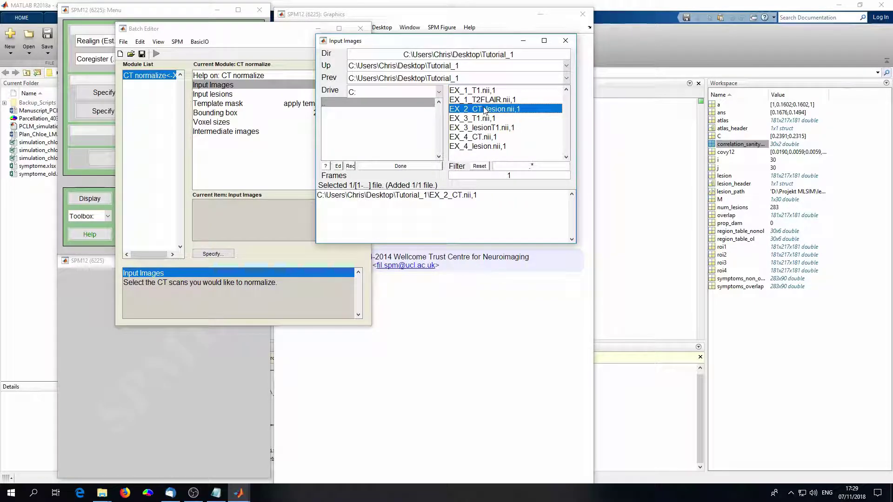
{"action": "left_click", "coordinate": [382, 167]}
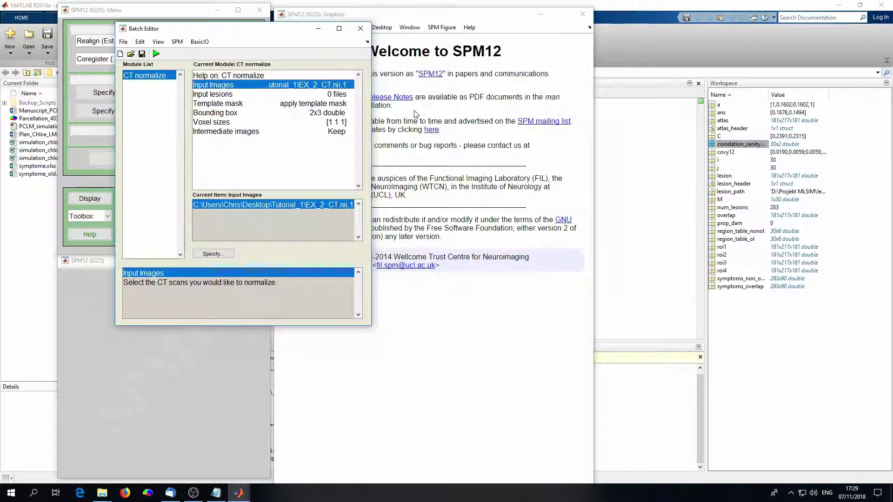
Specify the lesion map EX_2_CT_lesion.nii from the Tutorial_1 folder as the Input lesions of the CT normalize module
{"action": "left_click", "coordinate": [222, 95]}
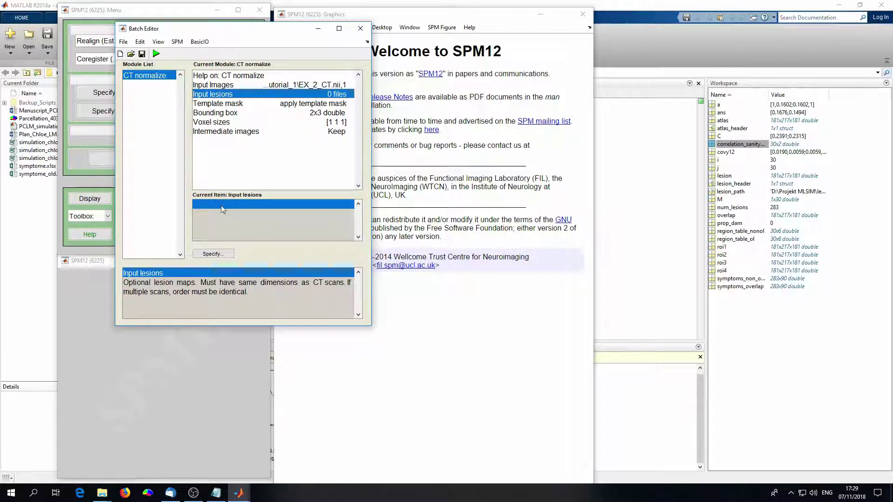
{"action": "double_click", "coordinate": [278, 97]}
{"action": "left_click", "coordinate": [350, 104]}
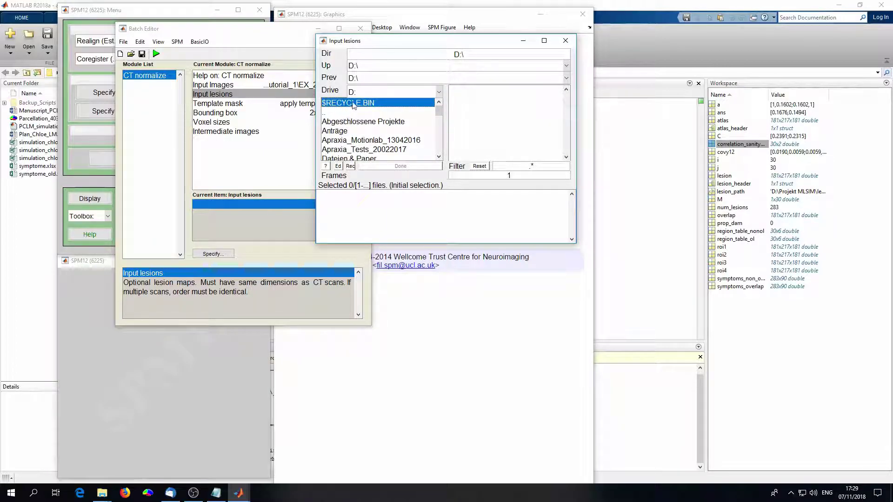
{"action": "left_click", "coordinate": [424, 93]}
{"action": "left_click", "coordinate": [393, 101]}
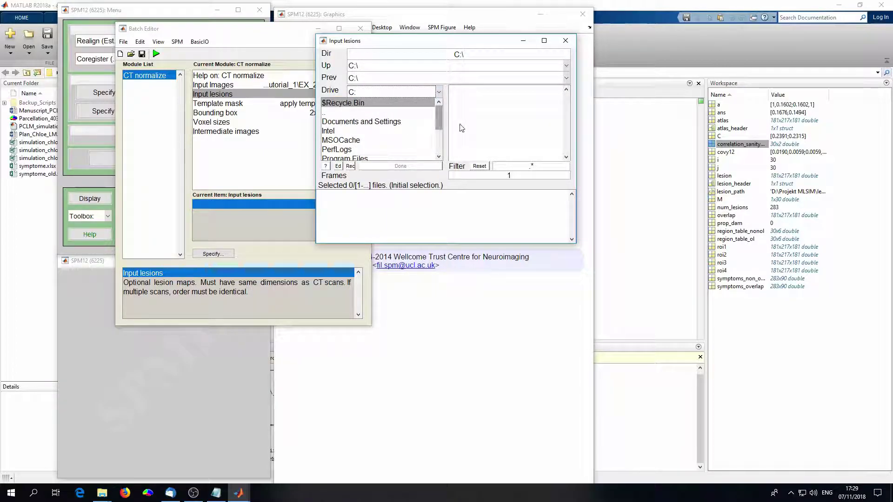
{"action": "scroll", "coordinate": [441, 122], "scroll_direction": "down", "scroll_amount": 3}
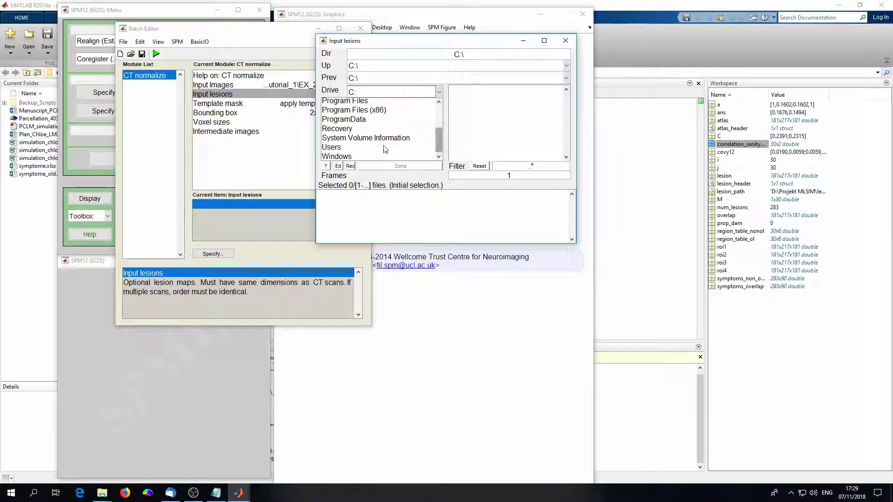
{"action": "left_click", "coordinate": [363, 139]}
{"action": "left_click", "coordinate": [345, 121]}
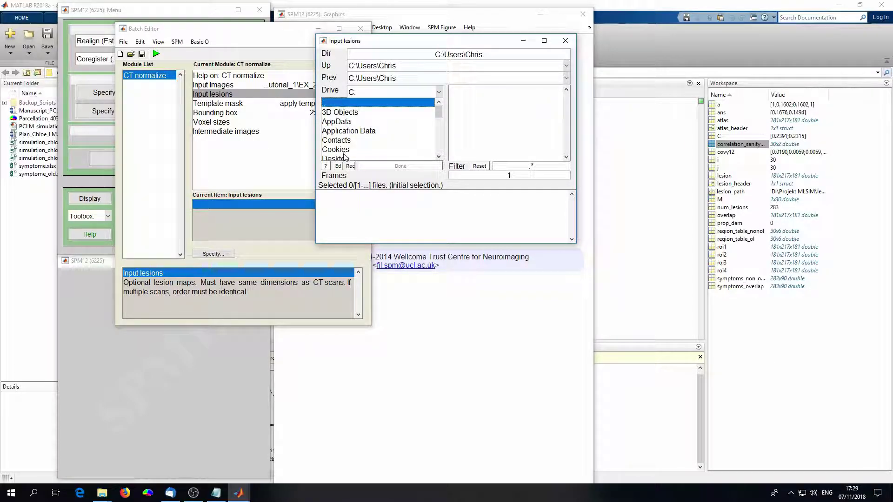
{"action": "left_click", "coordinate": [379, 159]}
{"action": "left_click", "coordinate": [345, 141]}
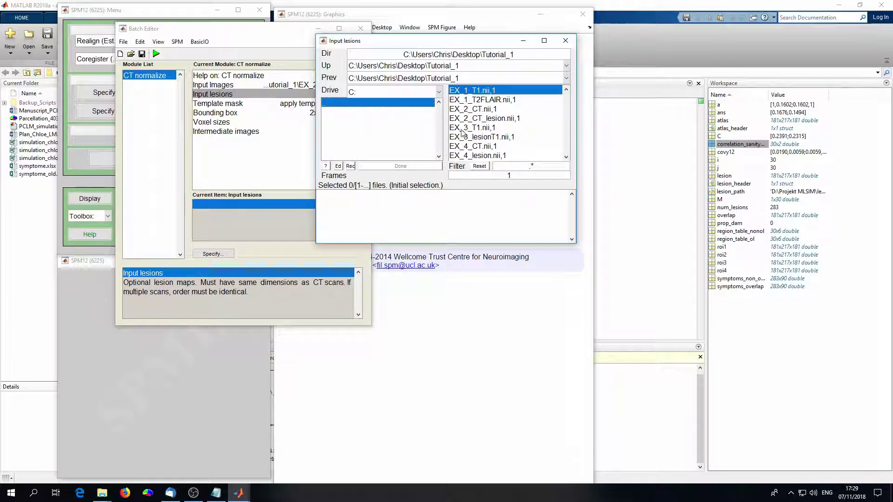
{"action": "left_click", "coordinate": [479, 119]}
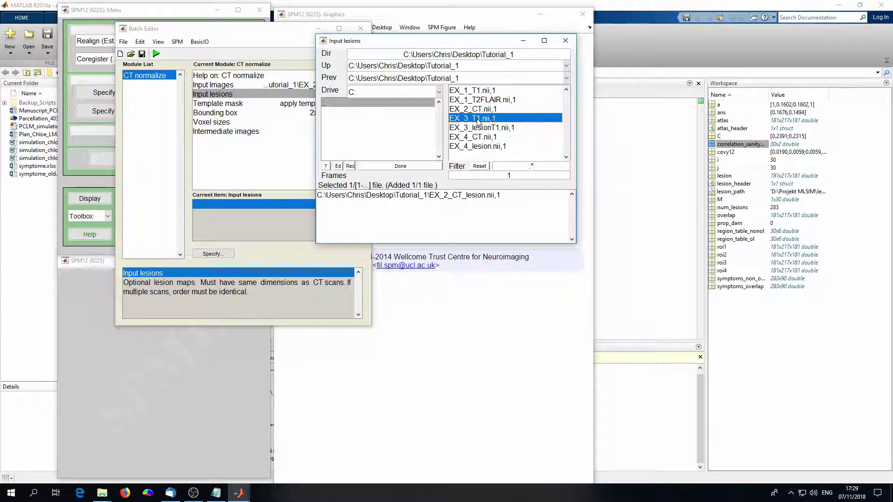
{"action": "left_click", "coordinate": [401, 166]}
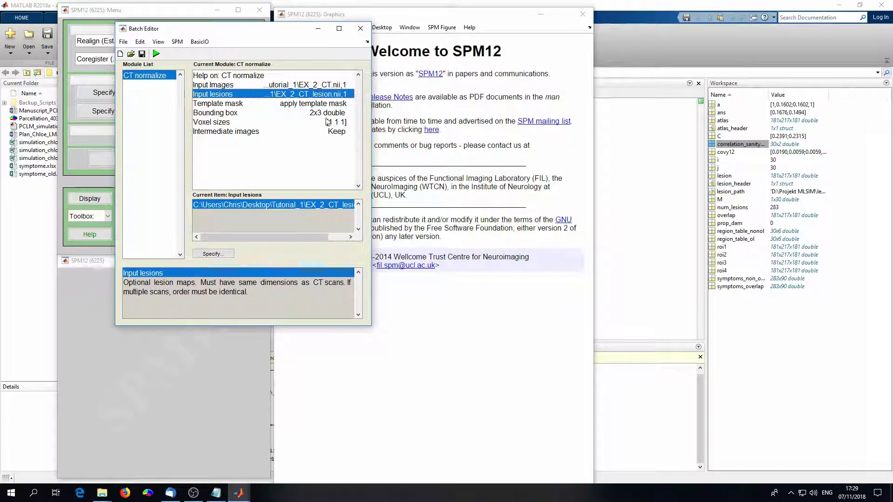
Review the Template mask description and set Intermediate images to Delete
{"action": "left_click", "coordinate": [287, 104]}
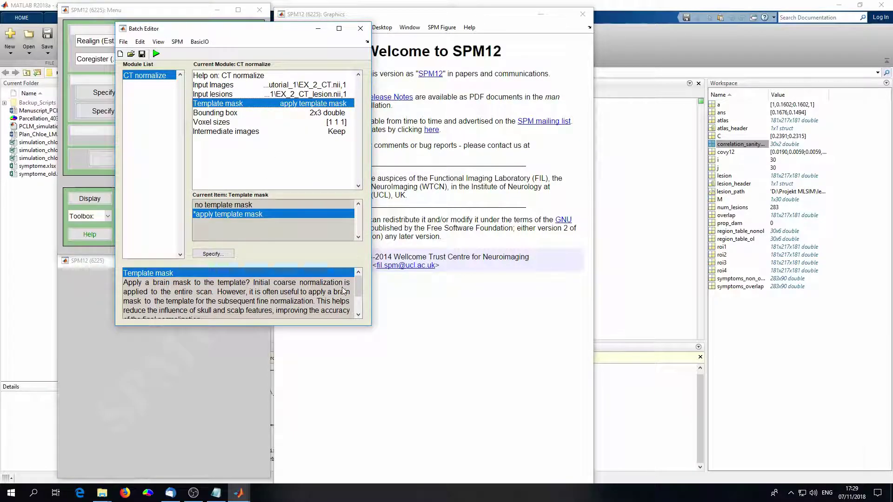
{"action": "left_click_drag", "start_coordinate": [358, 289], "coordinate": [357, 298]}
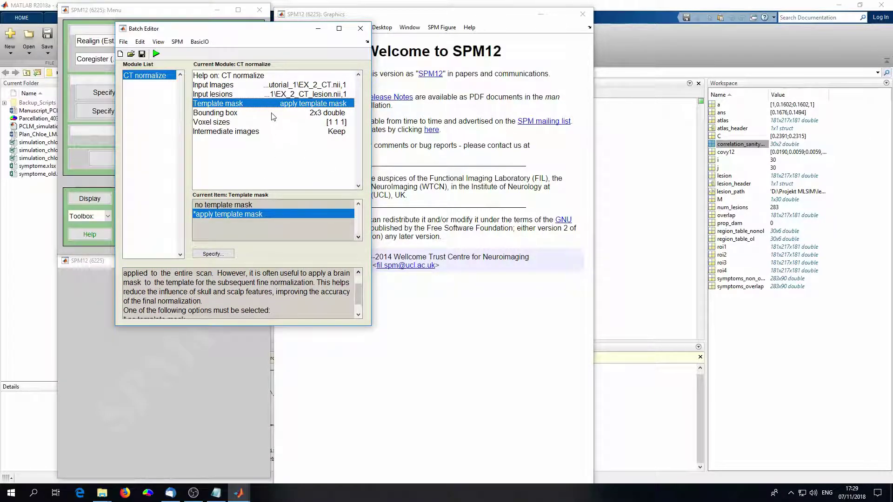
{"action": "left_click", "coordinate": [271, 132]}
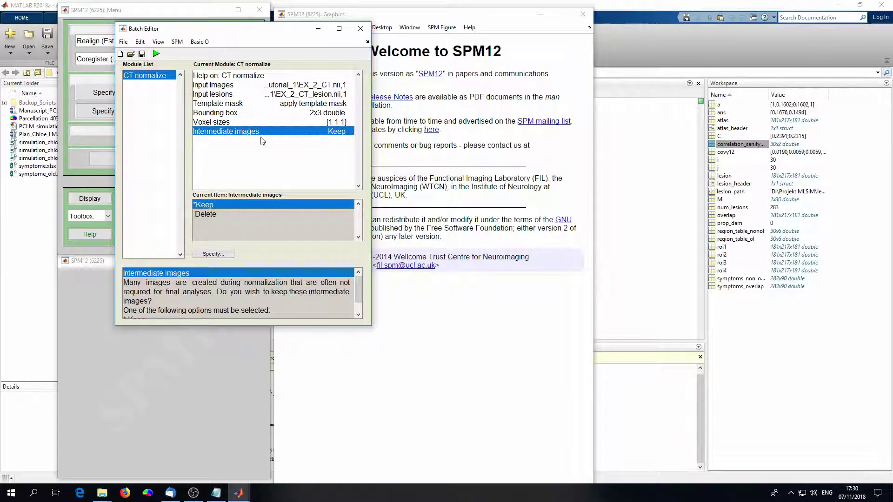
{"action": "double_click", "coordinate": [205, 214]}
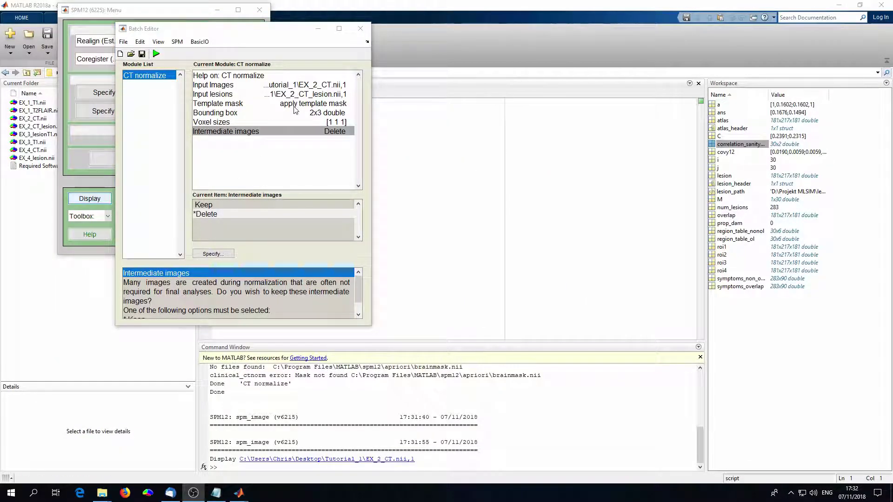
Set Template mask to no template mask and run the CT normalize batch to completion
{"action": "left_click", "coordinate": [293, 105]}
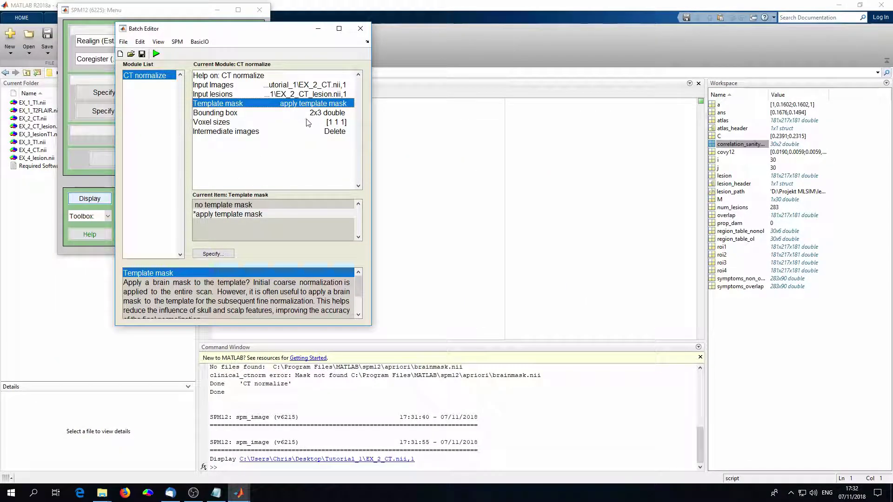
{"action": "double_click", "coordinate": [223, 206]}
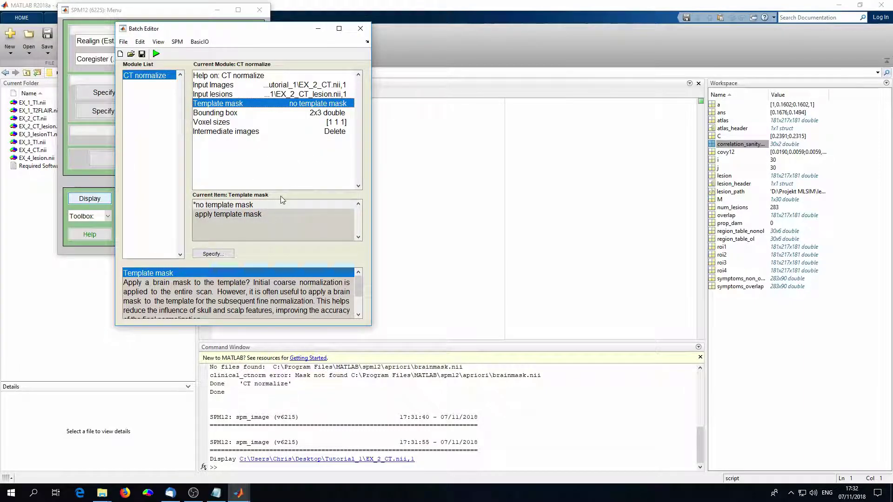
{"action": "left_click", "coordinate": [156, 54]}
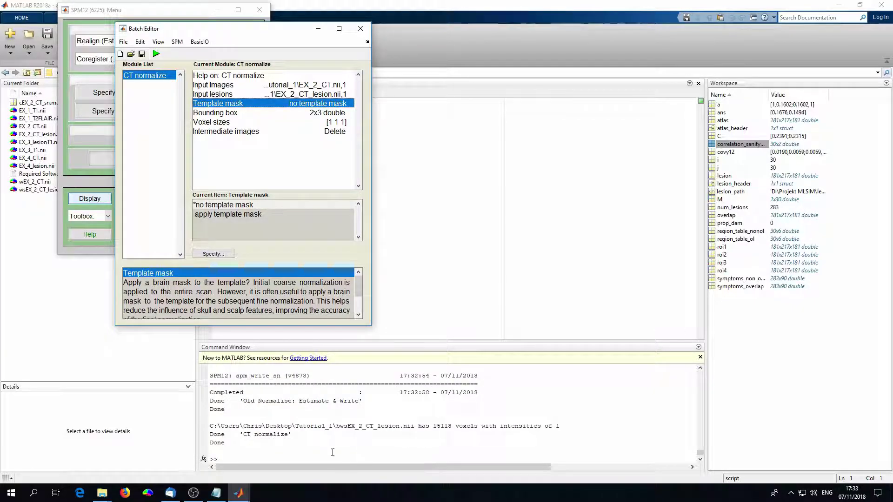
{"action": "left_click_drag", "start_coordinate": [224, 443], "coordinate": [205, 445]}
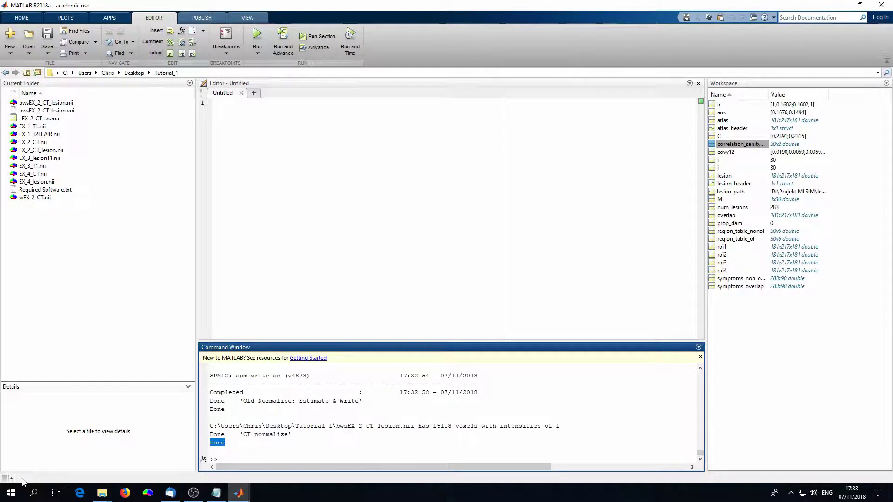
Switch to the Tutorial_1 folder in File Explorer and select the normalized scan wEX_2_CT.nii
{"action": "mouse_move", "coordinate": [100, 496]}
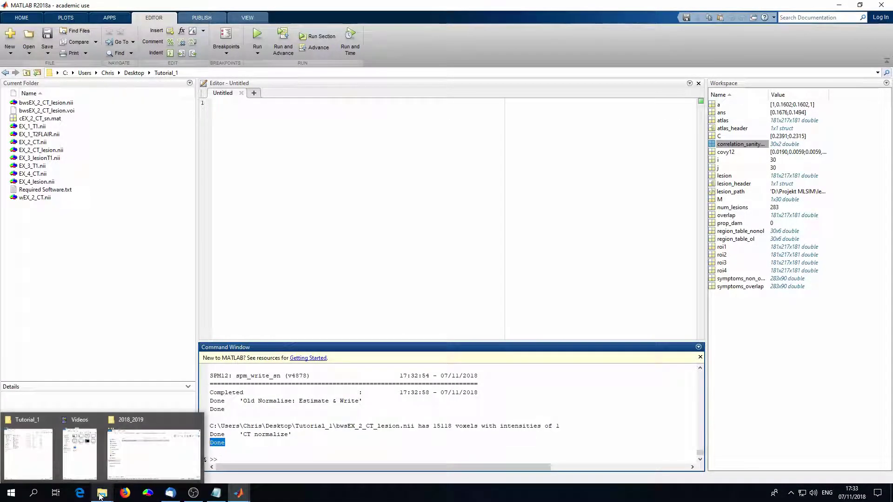
{"action": "mouse_move", "coordinate": [142, 472]}
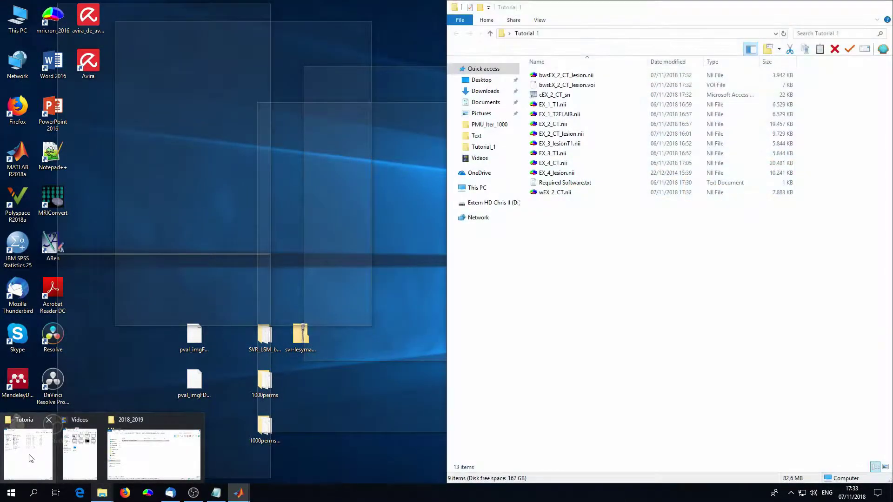
{"action": "left_click", "coordinate": [28, 453]}
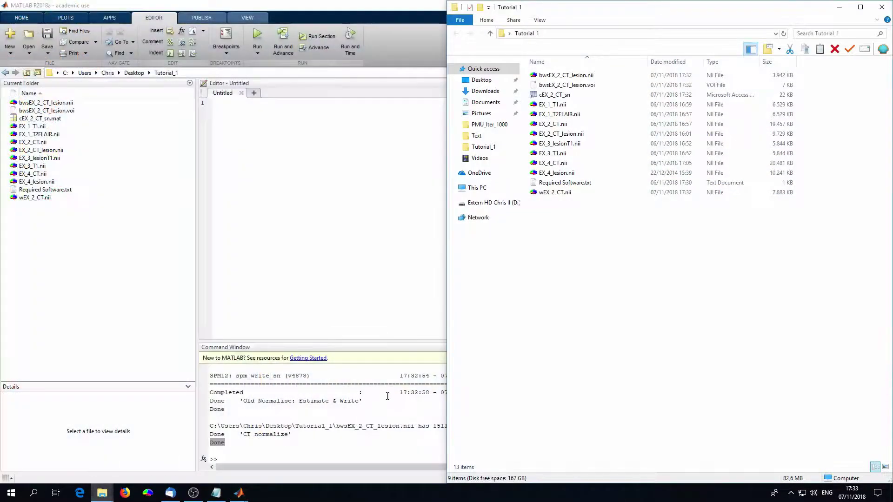
{"action": "left_click", "coordinate": [572, 193]}
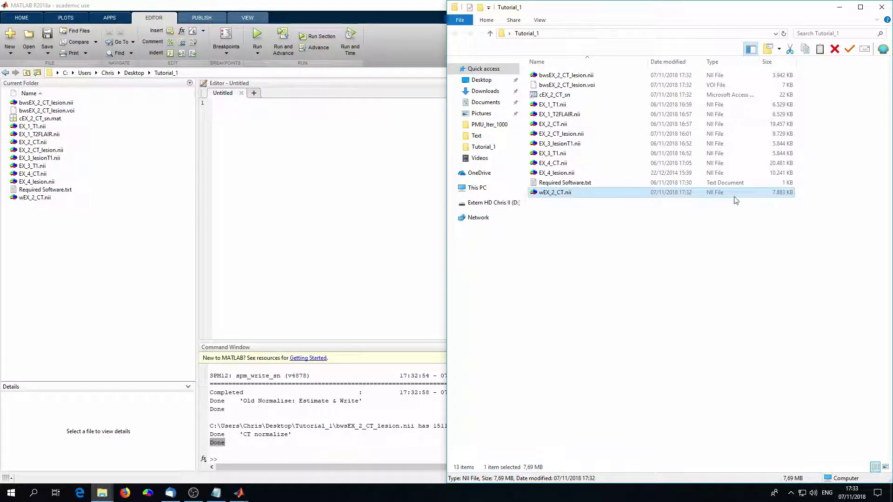
Load wEX_2_CT.nii from the Tutorial_1 folder into MRIcron and inspect its slices at another position
{"action": "key", "text": "alt+Tab"}
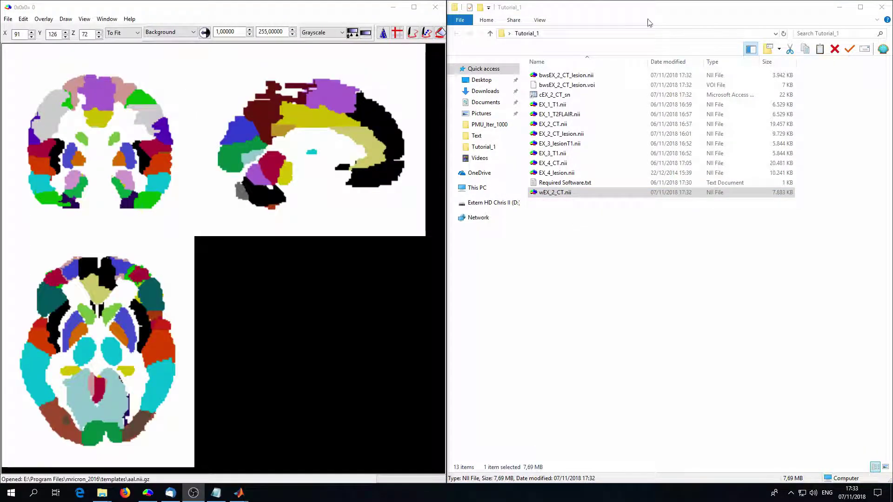
{"action": "left_click", "coordinate": [557, 193]}
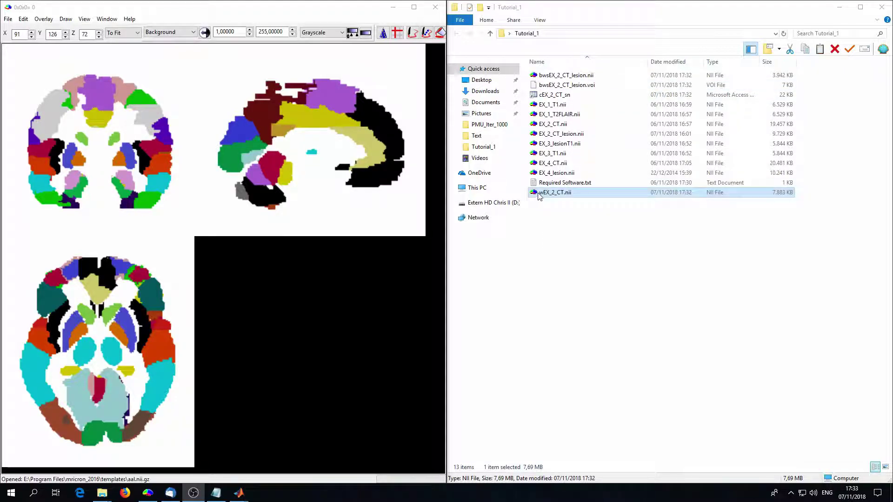
{"action": "left_click_drag", "start_coordinate": [543, 193], "coordinate": [178, 205]}
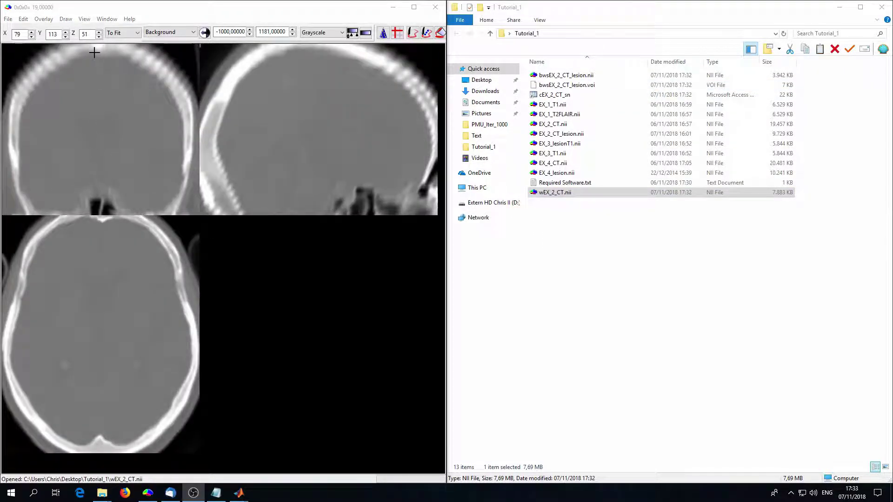
{"action": "left_click_drag", "start_coordinate": [95, 52], "coordinate": [85, 108]}
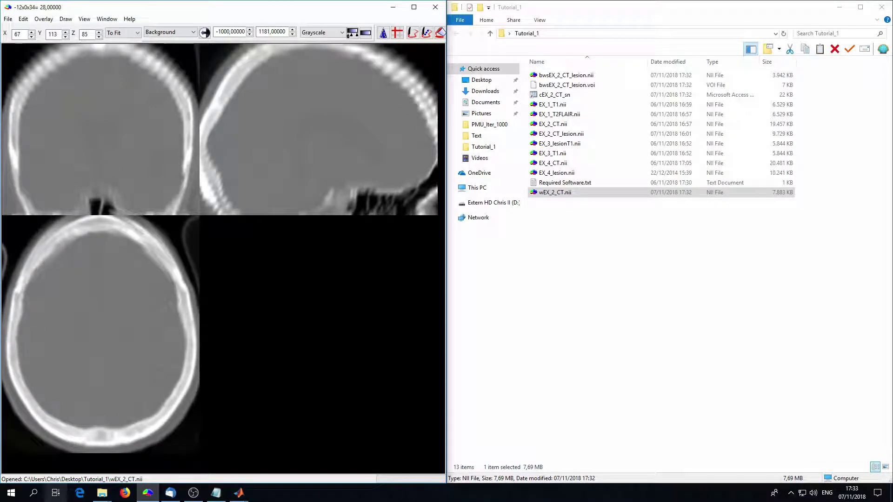
Open a second MRIcron window, load the original scan EX_2_CT.nii from the Tutorial_1 folder and inspect its slices
{"action": "right_click", "coordinate": [148, 494]}
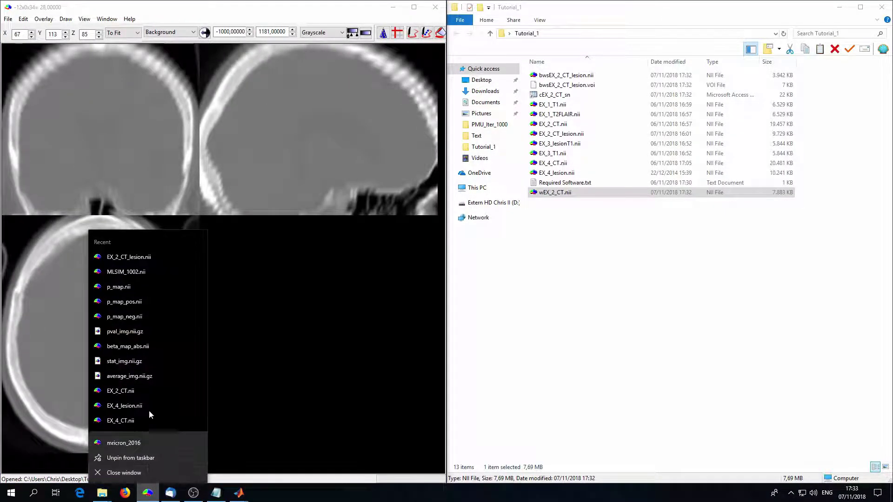
{"action": "left_click", "coordinate": [121, 444]}
{"action": "left_click_drag", "start_coordinate": [573, 152], "coordinate": [774, 224]}
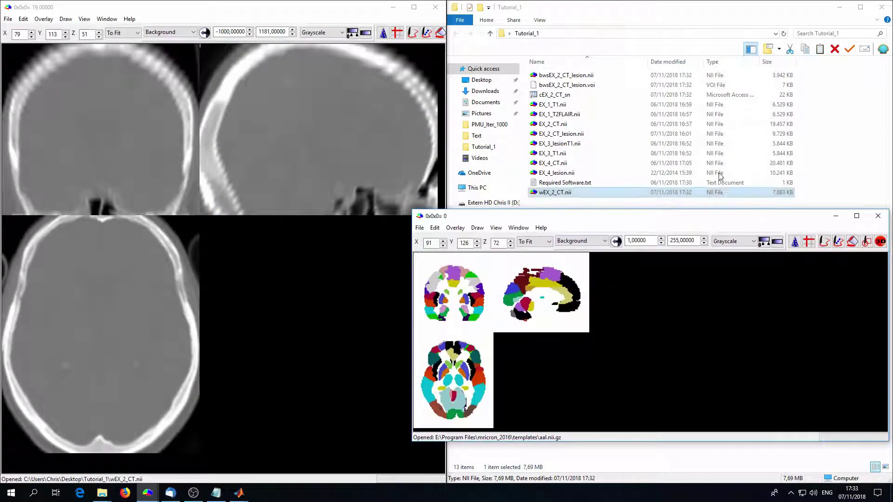
{"action": "left_click_drag", "start_coordinate": [554, 124], "coordinate": [498, 349]}
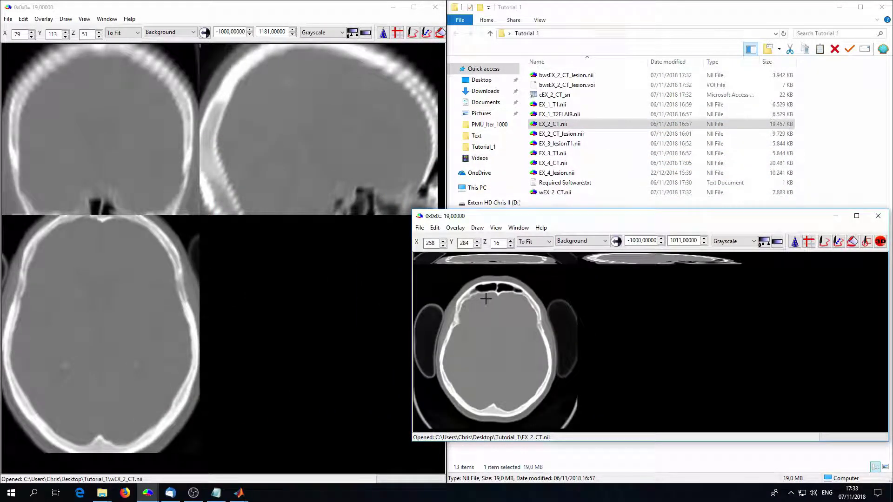
{"action": "left_click_drag", "start_coordinate": [480, 280], "coordinate": [478, 375]}
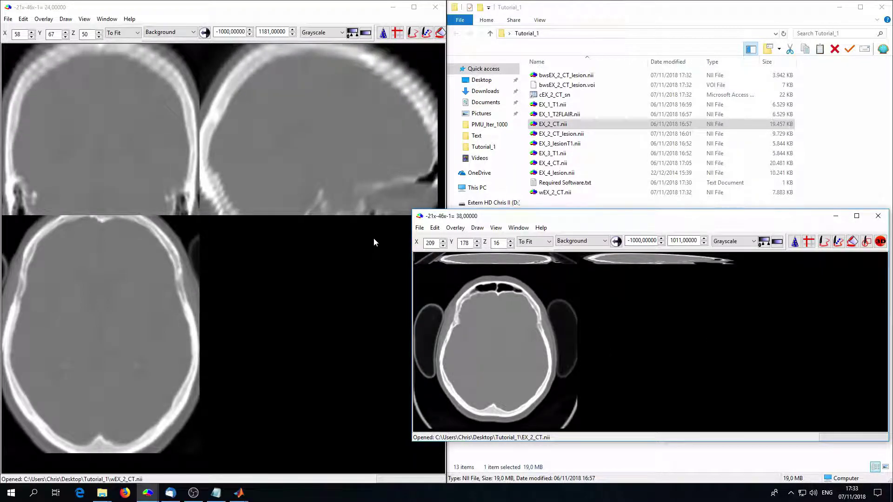
Open the ch2bet.nii.gz template in the second MRIcron window, then enlarge that window beside the normalized CT
{"action": "left_click", "coordinate": [419, 229]}
{"action": "mouse_move", "coordinate": [473, 261]}
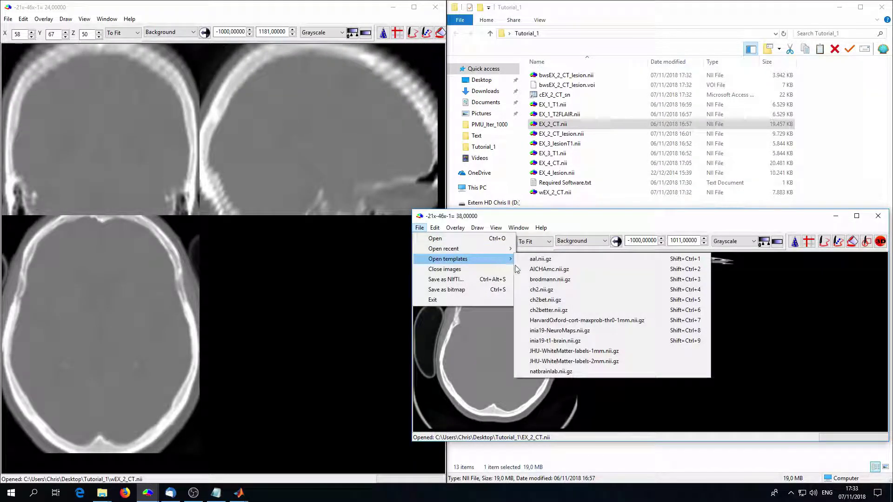
{"action": "left_click", "coordinate": [541, 301]}
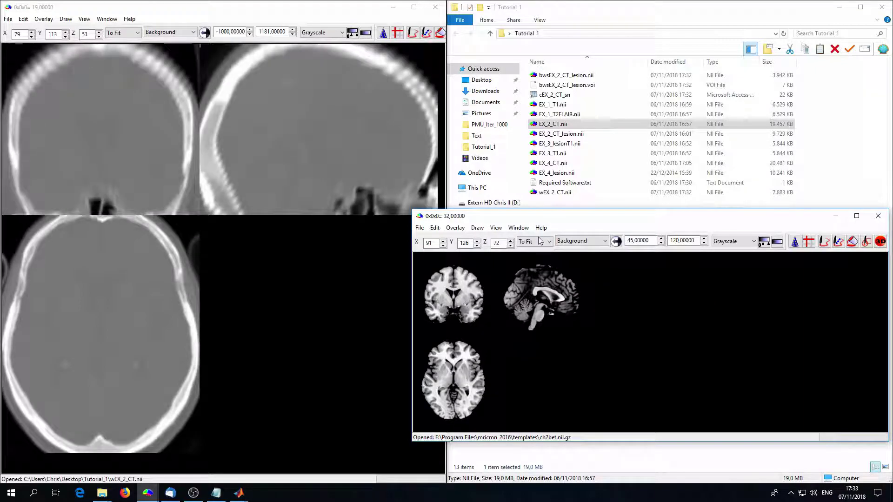
{"action": "left_click_drag", "start_coordinate": [539, 220], "coordinate": [507, 23]}
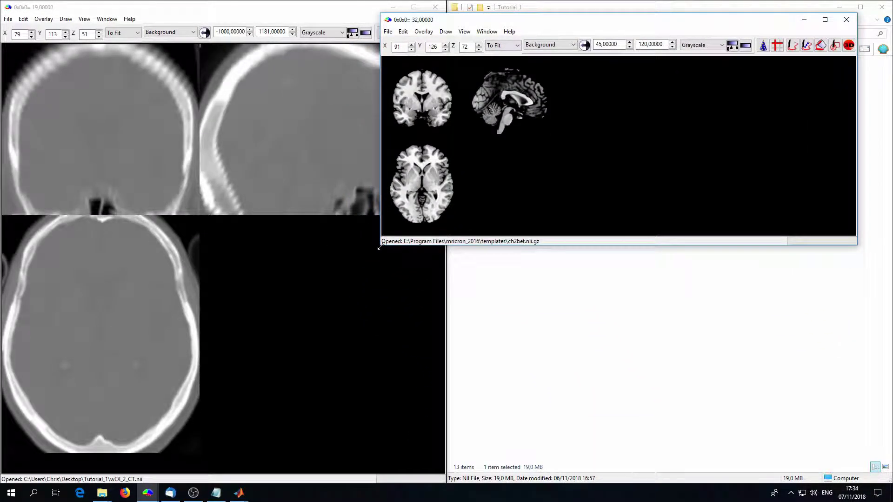
{"action": "left_click_drag", "start_coordinate": [379, 247], "coordinate": [446, 471]}
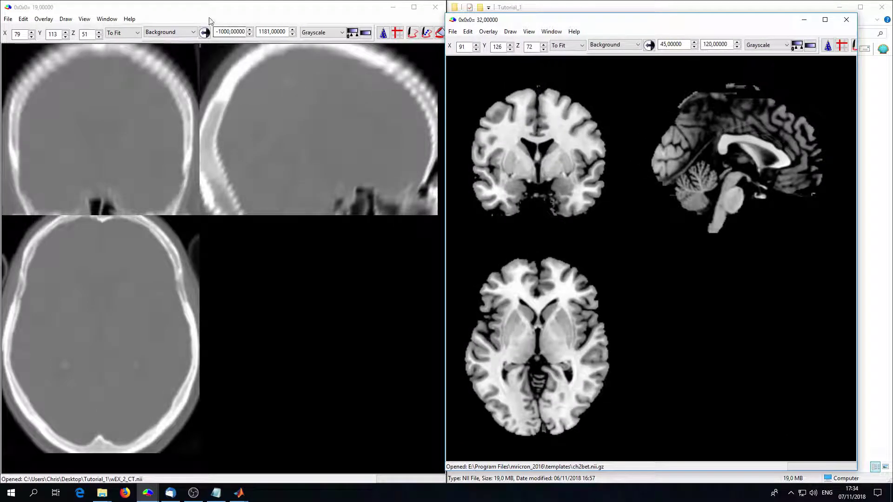
Check that Yoke is enabled in both MRIcron windows
{"action": "left_click", "coordinate": [84, 19]}
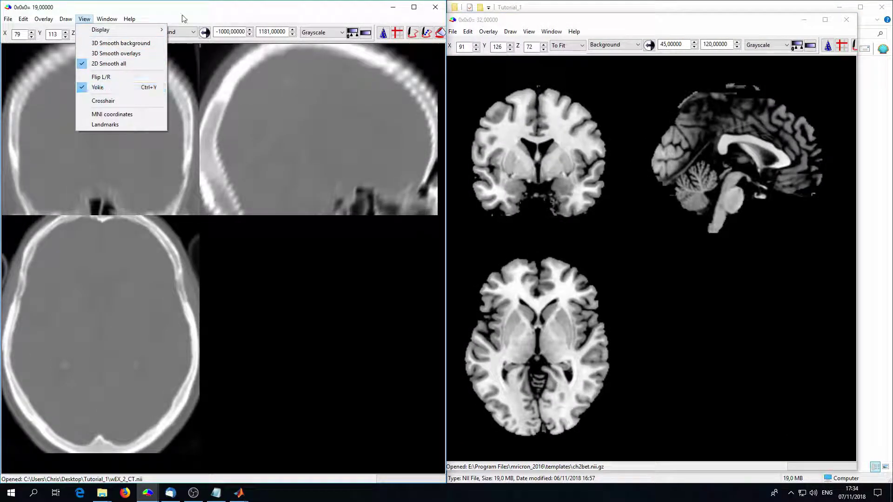
{"action": "left_click", "coordinate": [529, 31]}
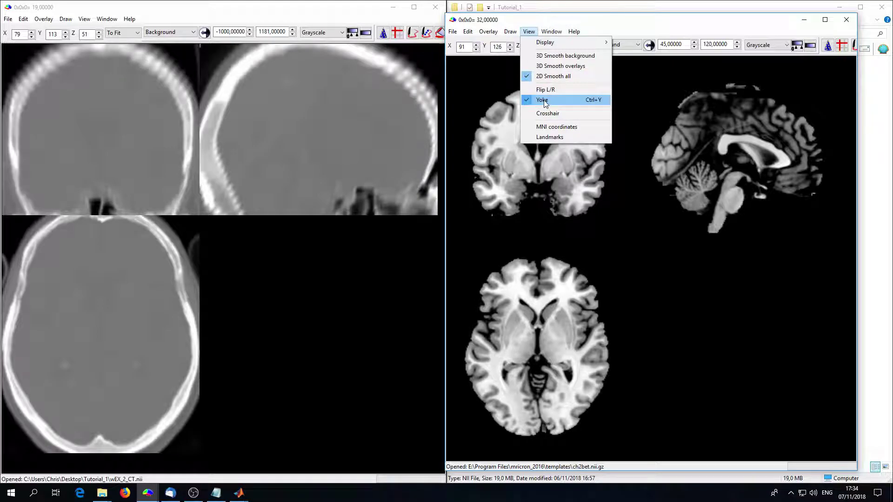
{"action": "left_click", "coordinate": [265, 20]}
Compare the normalized CT with the template at several yoked positions, with the CT's intensity range set to 5–48
{"action": "left_click", "coordinate": [98, 52]}
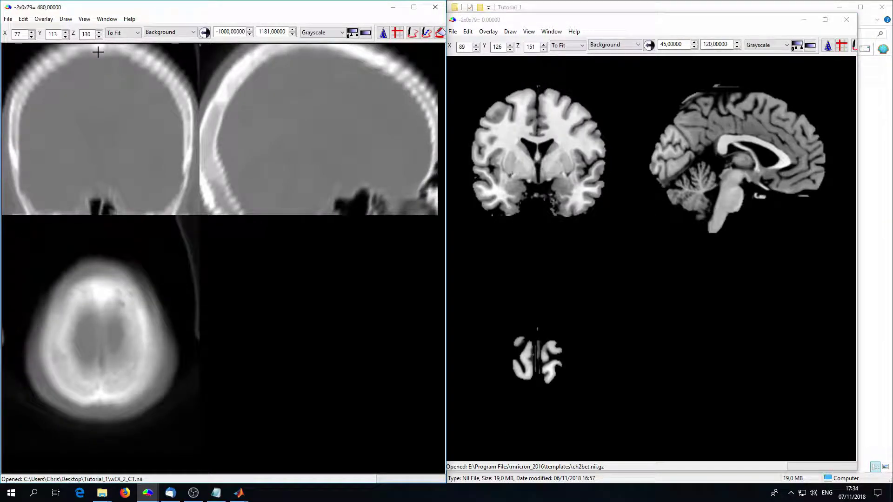
{"action": "left_click_drag", "start_coordinate": [98, 52], "coordinate": [93, 89]}
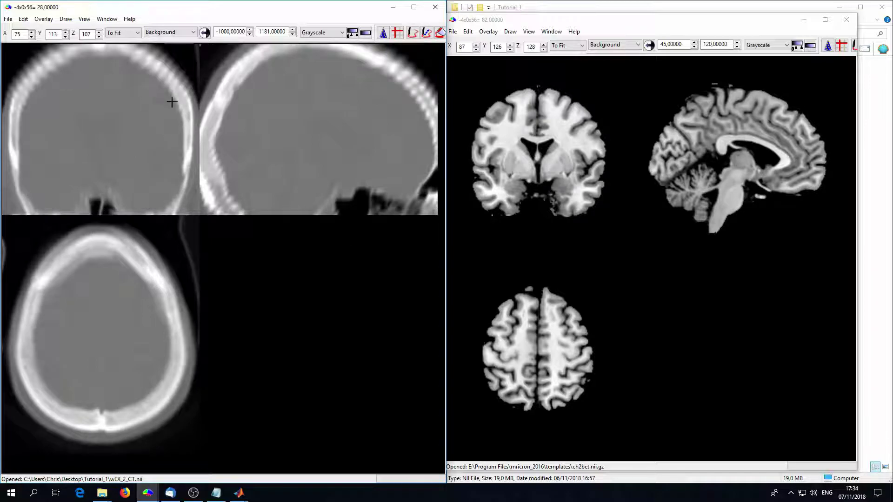
{"action": "left_click_drag", "start_coordinate": [167, 105], "coordinate": [167, 117]}
{"action": "left_click_drag", "start_coordinate": [110, 62], "coordinate": [111, 120]}
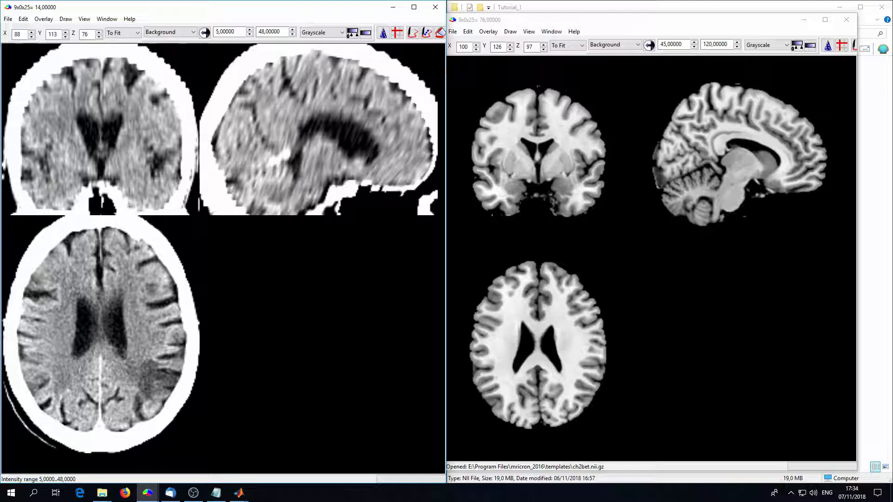
Load the normalized lesion drawing bwsEX_2_CT_lesion.voi onto the ch2bet template
{"action": "left_click", "coordinate": [511, 31]}
{"action": "left_click", "coordinate": [529, 53]}
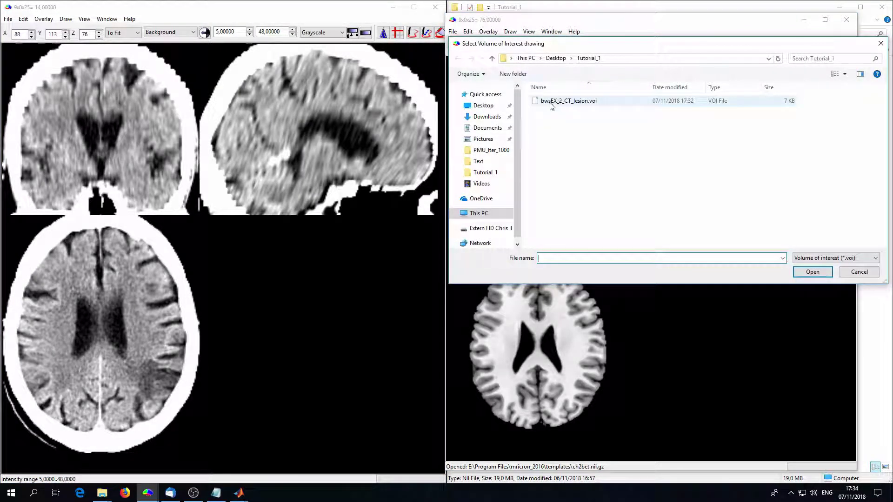
{"action": "left_click", "coordinate": [552, 106]}
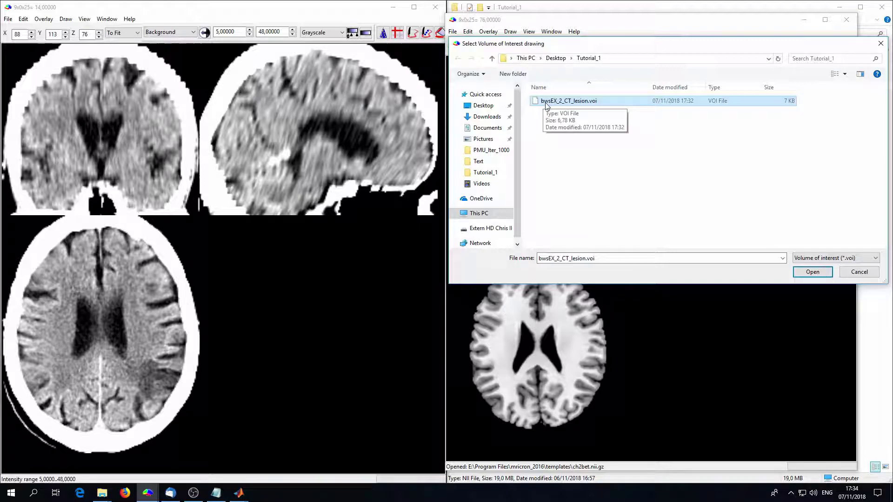
{"action": "double_click", "coordinate": [547, 103]}
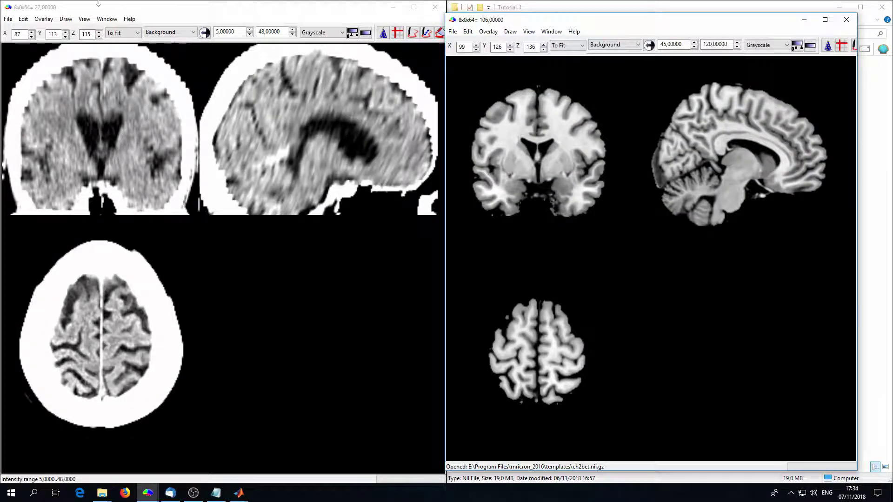
Load bwsEX_2_CT_lesion.voi onto the normalized CT and compare the lesion's location with the template across axial slices
{"action": "left_click", "coordinate": [66, 18]}
{"action": "left_click", "coordinate": [76, 38]}
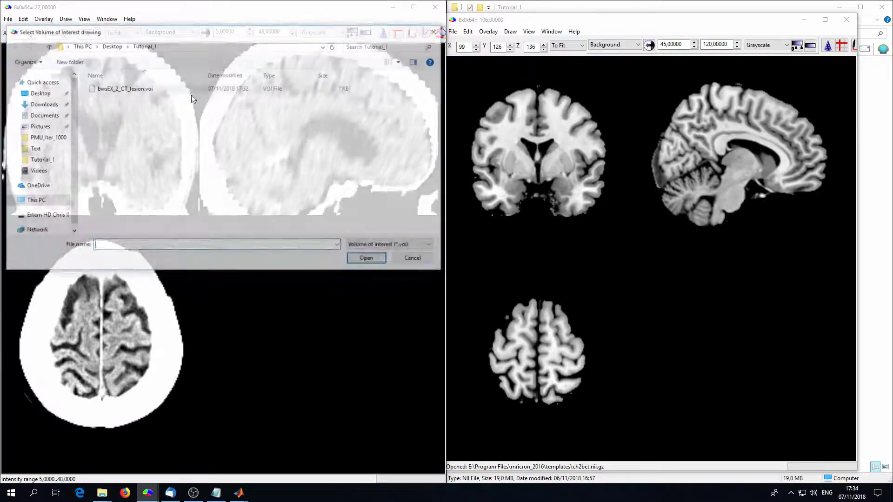
{"action": "double_click", "coordinate": [128, 89]}
{"action": "left_click", "coordinate": [107, 56]}
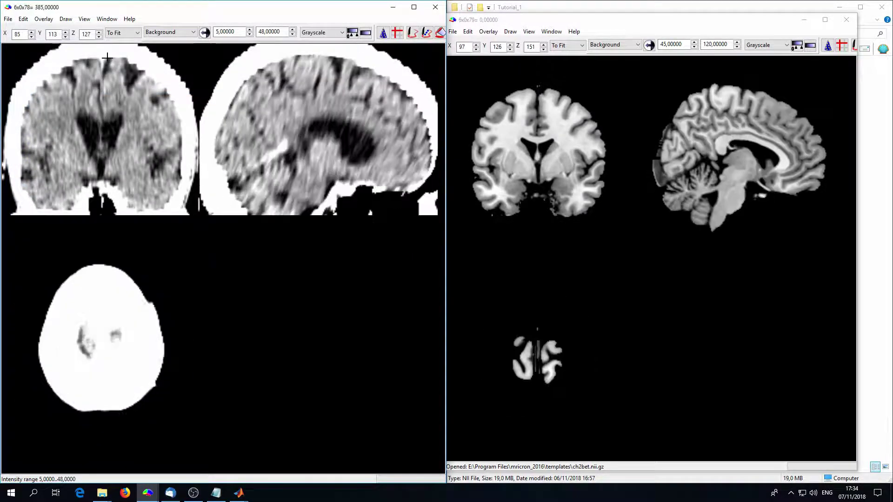
{"action": "left_click_drag", "start_coordinate": [107, 57], "coordinate": [100, 117]}
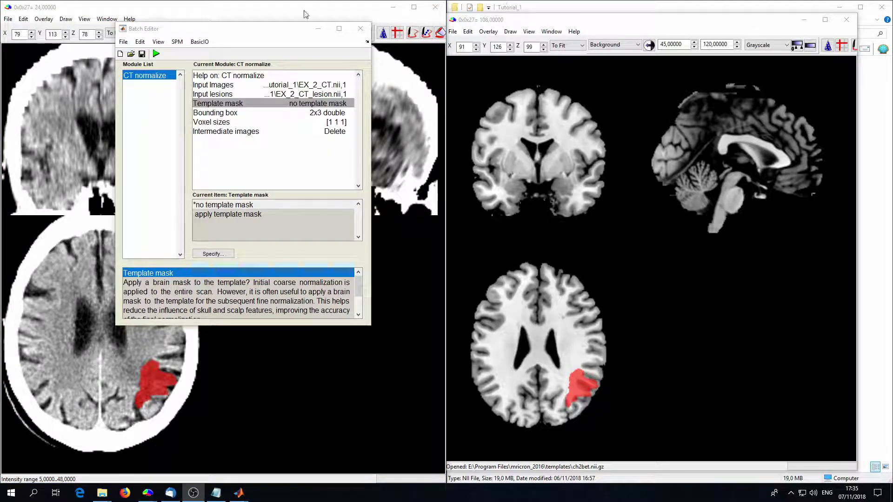
In SPM's Batch Editor, delete the CT normalize module and add the Clinical toolbox's MR normalize module
{"action": "right_click", "coordinate": [159, 73]}
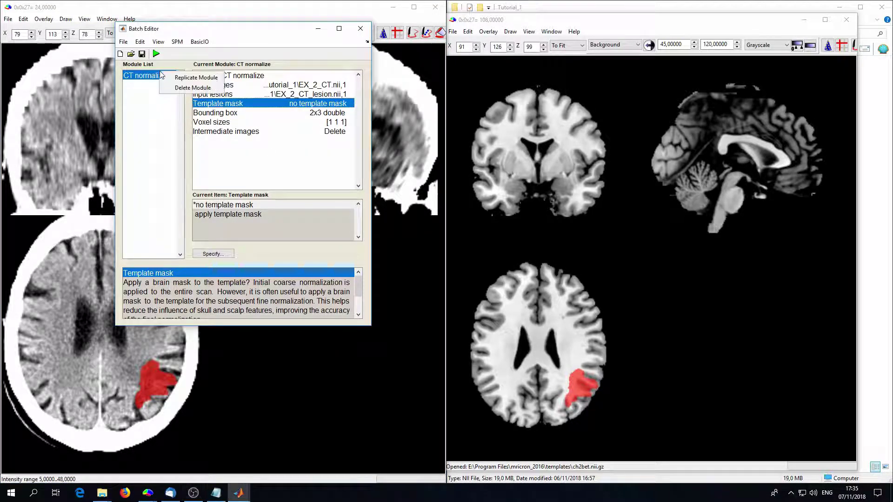
{"action": "left_click", "coordinate": [194, 89]}
{"action": "left_click", "coordinate": [178, 42]}
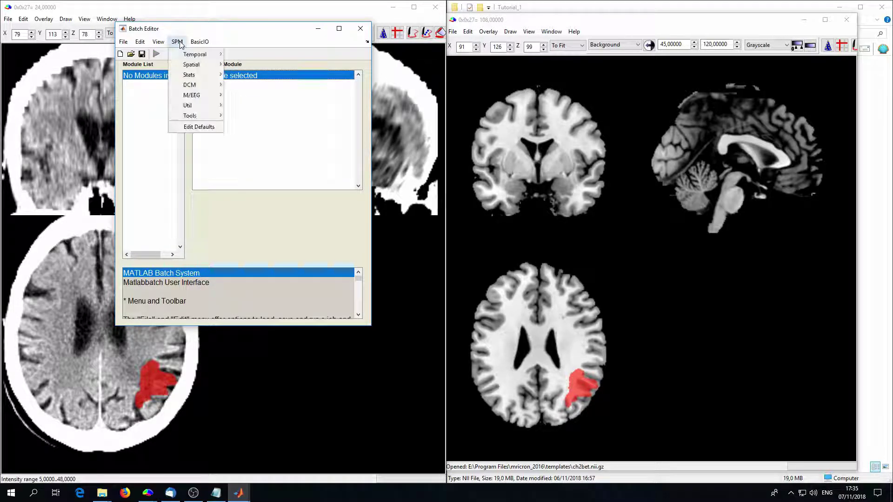
{"action": "mouse_move", "coordinate": [191, 116]}
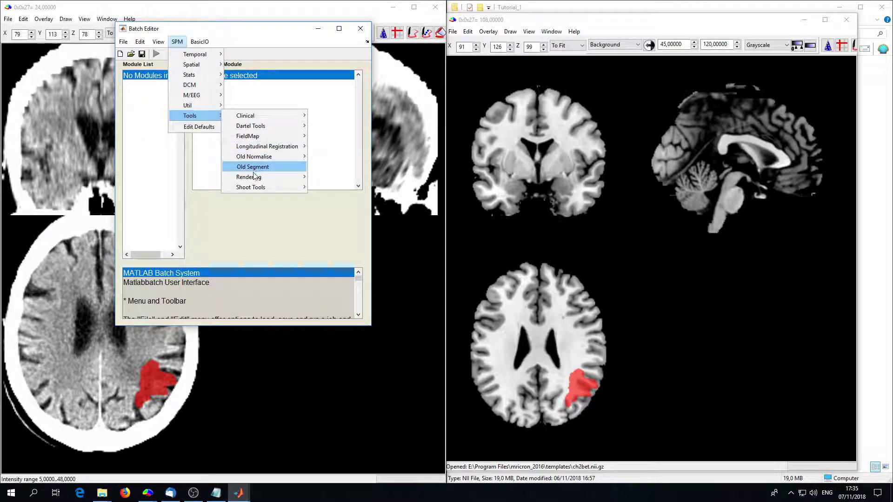
{"action": "mouse_move", "coordinate": [255, 119]}
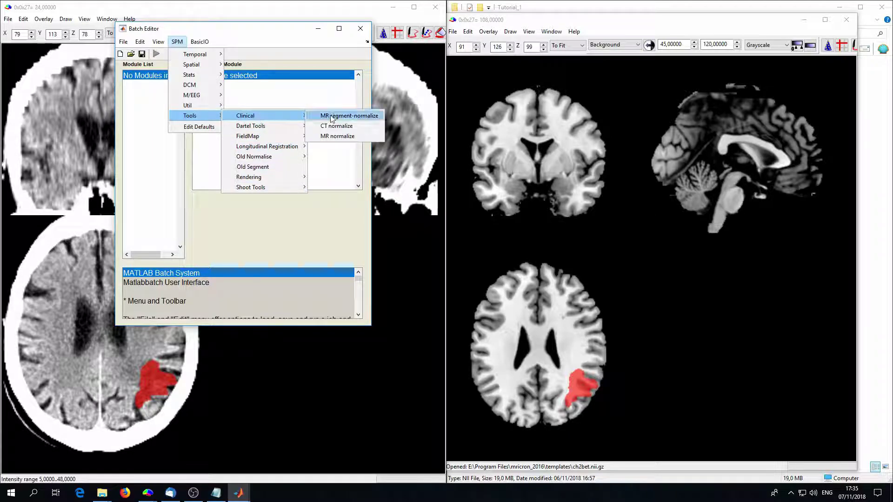
{"action": "left_click", "coordinate": [337, 137]}
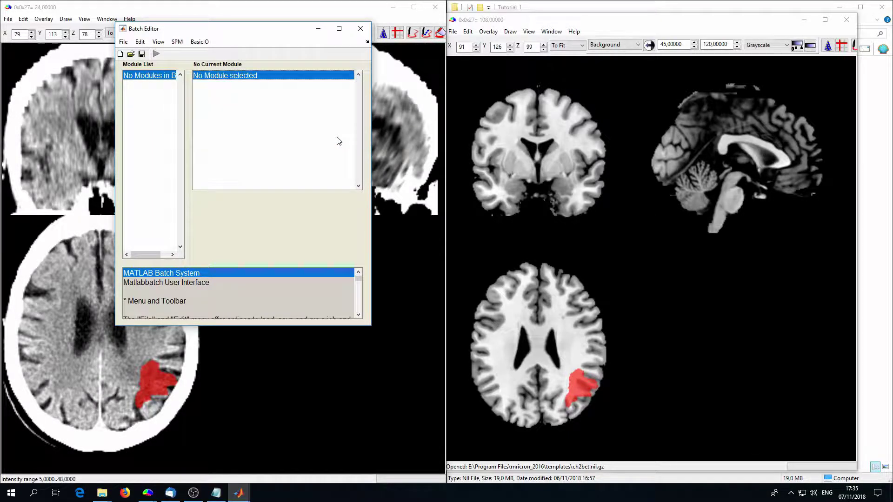
Add the Clinical toolbox's MR segment-normalize module to the batch
{"action": "left_click", "coordinate": [178, 41]}
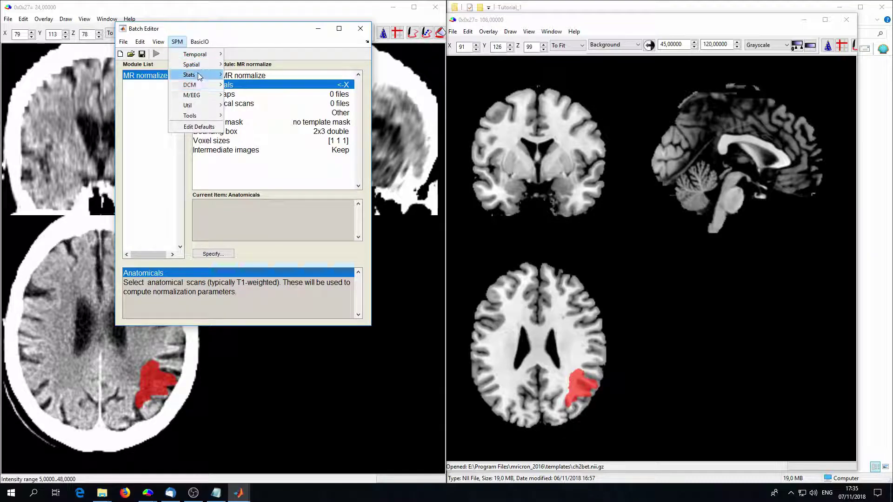
{"action": "mouse_move", "coordinate": [197, 116]}
{"action": "mouse_move", "coordinate": [248, 120]}
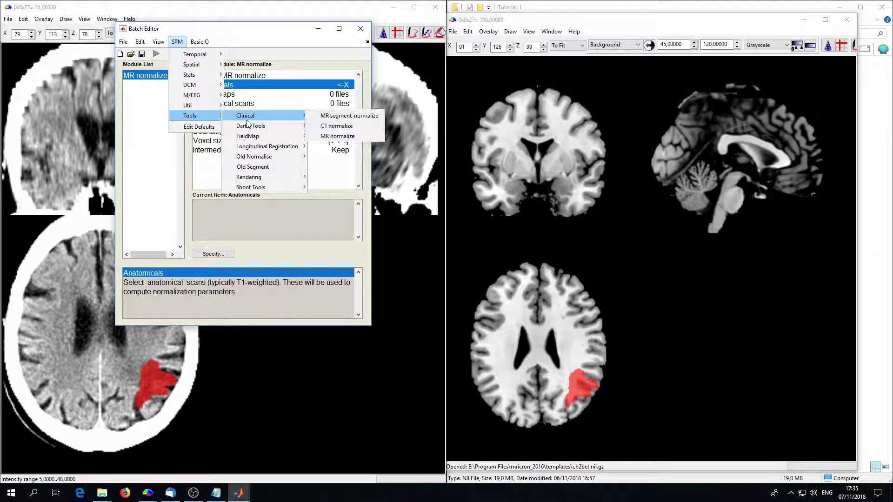
{"action": "left_click", "coordinate": [348, 115]}
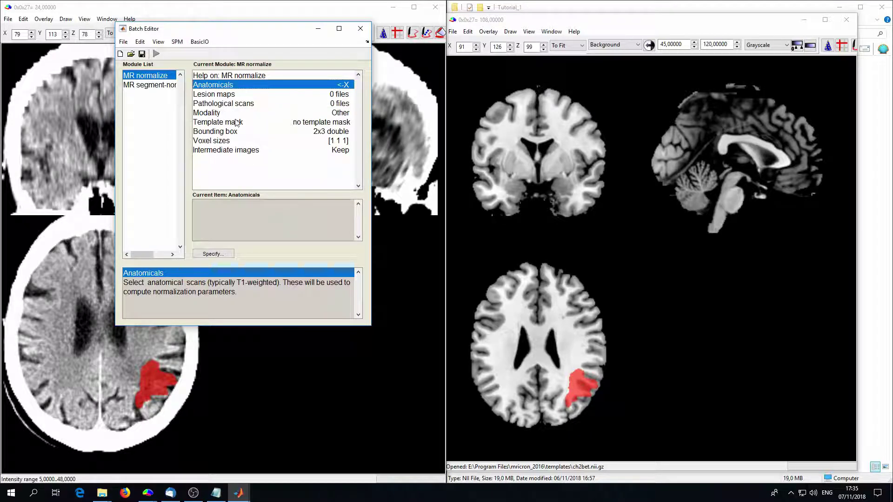
Read the help on MR normalize and the descriptions of its Anatomicals and Pathological scans inputs
{"action": "left_click", "coordinate": [257, 77]}
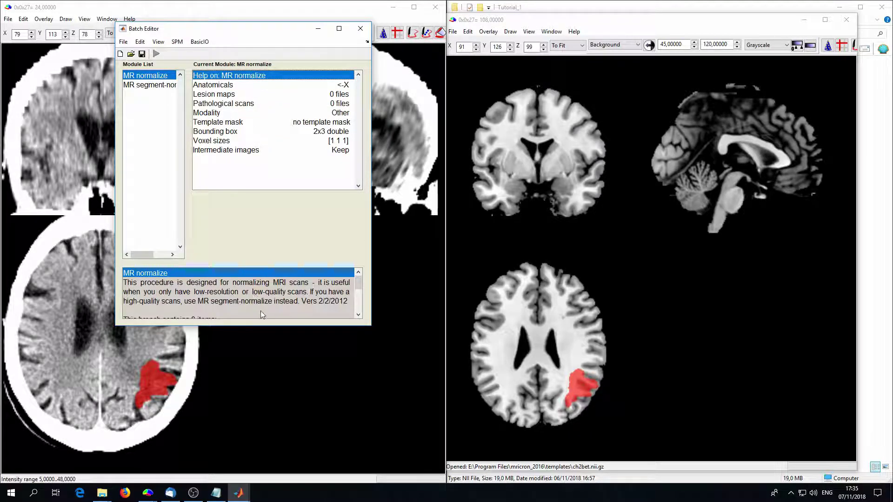
{"action": "scroll", "coordinate": [356, 285], "scroll_direction": "down", "scroll_amount": 1}
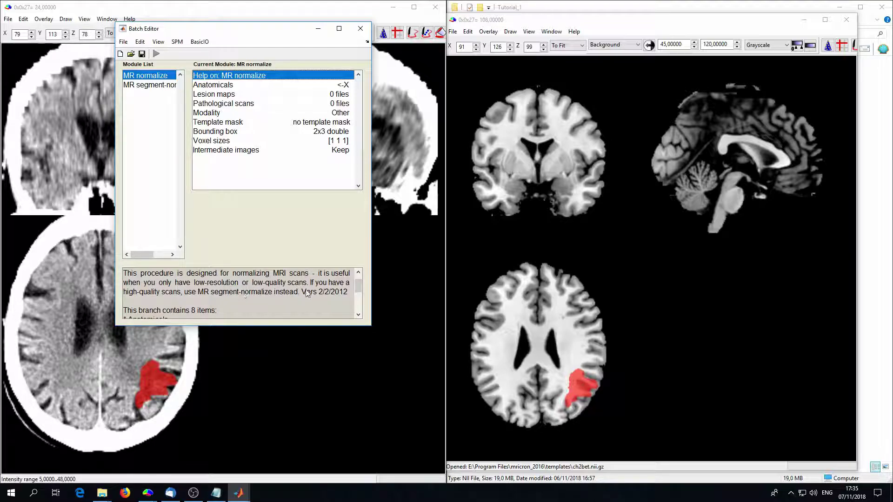
{"action": "left_click", "coordinate": [236, 86]}
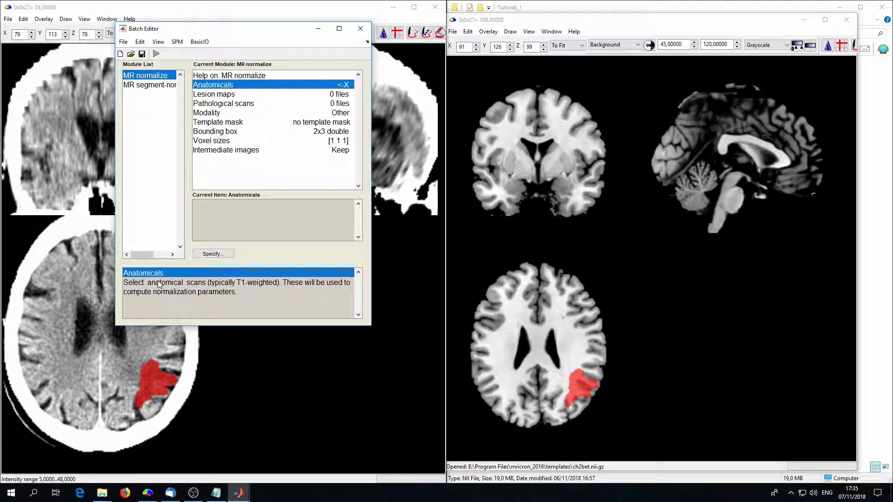
{"action": "left_click", "coordinate": [205, 104]}
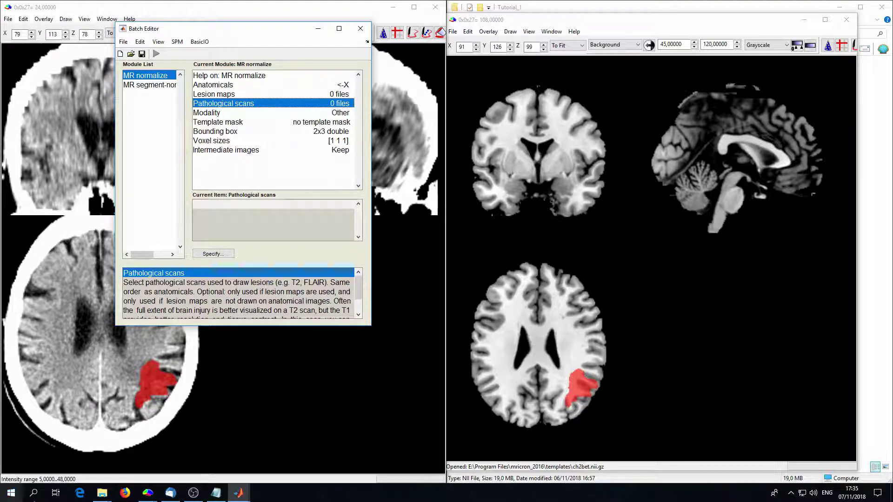
Switch to the Tutorial_1 folder in File Explorer, look over the available example scans and minimize the folder window
{"action": "left_click", "coordinate": [102, 494]}
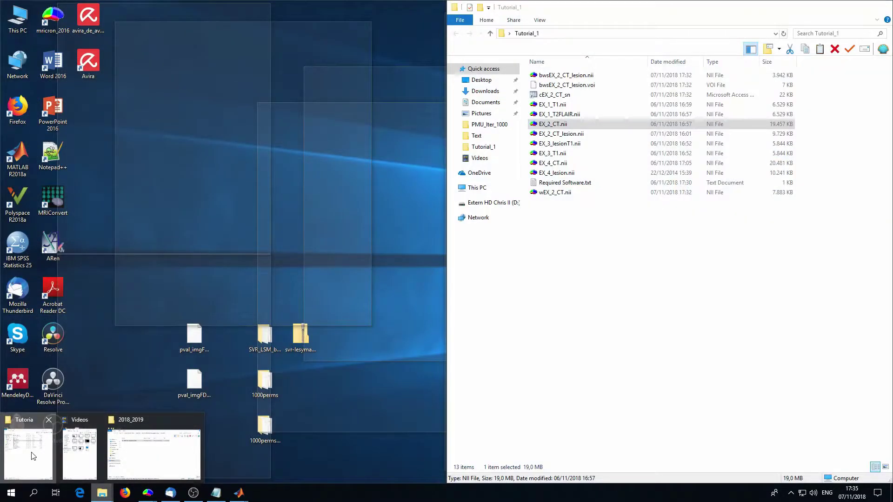
{"action": "left_click", "coordinate": [32, 456]}
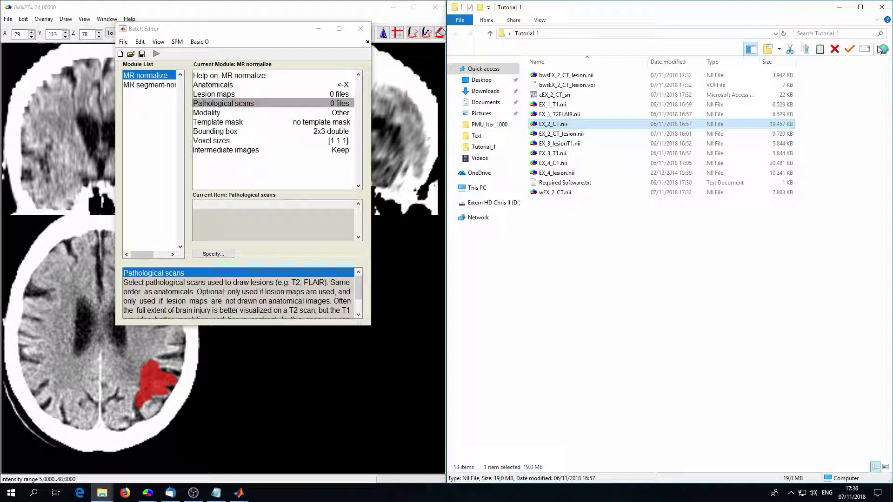
{"action": "left_click", "coordinate": [840, 8]}
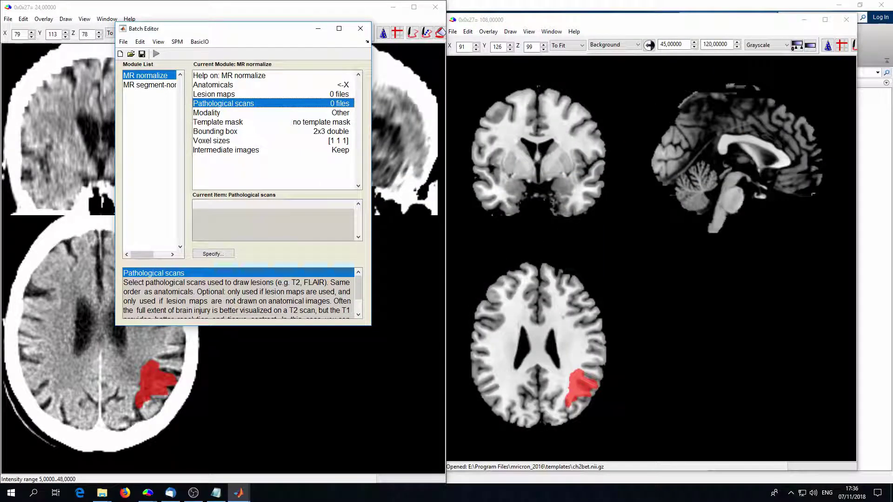
In the MR normalize module, set the modality to FLAIR, read its description, and set the intermediate images to Delete
{"action": "left_click", "coordinate": [241, 113]}
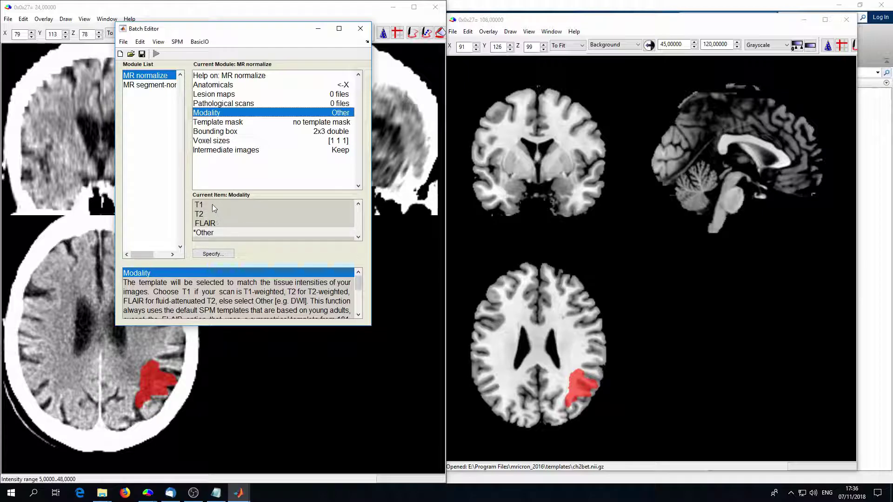
{"action": "left_click", "coordinate": [200, 205]}
{"action": "left_click", "coordinate": [205, 224]}
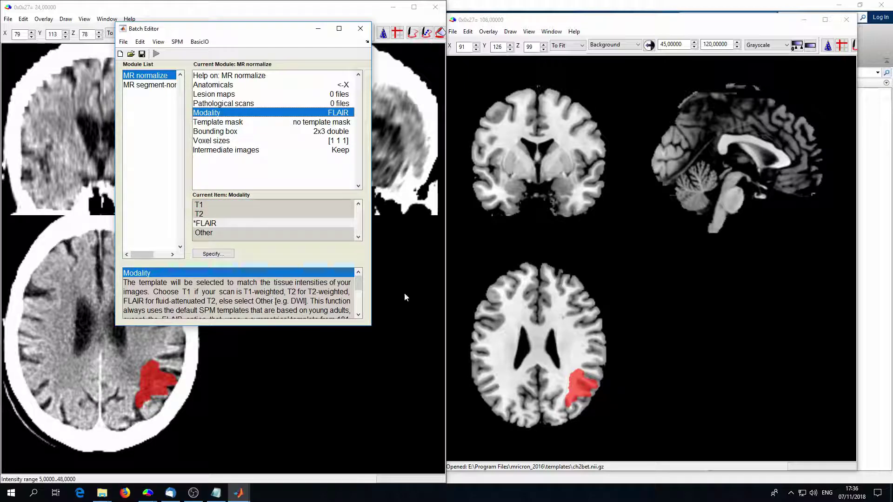
{"action": "left_click_drag", "start_coordinate": [356, 285], "coordinate": [358, 293]}
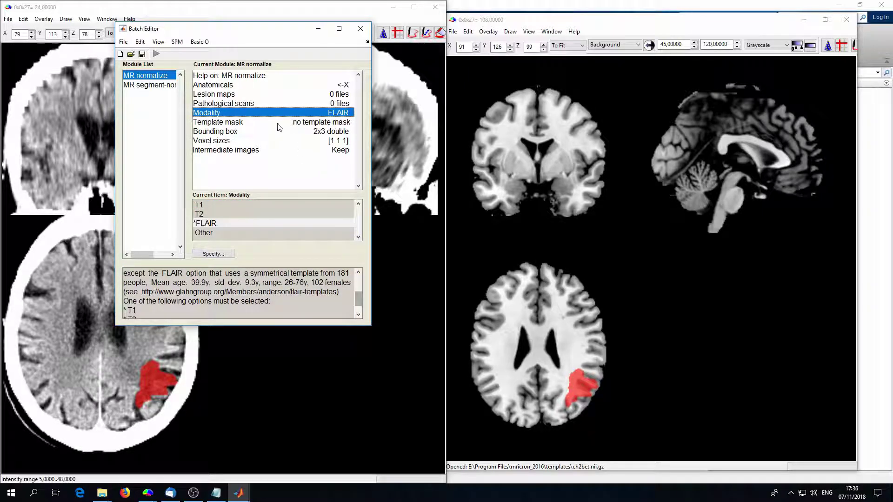
{"action": "left_click", "coordinate": [237, 150]}
{"action": "left_click", "coordinate": [207, 215]}
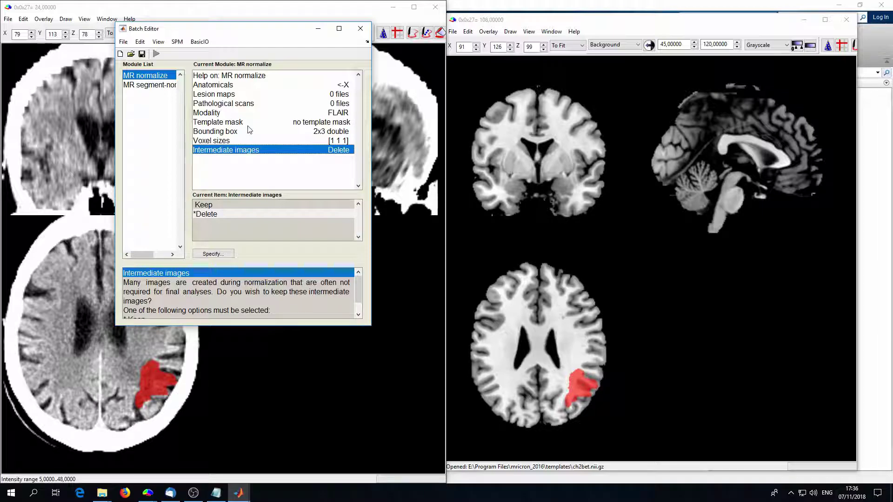
Read the help on the MR segment-normalize module and the description of its Lesion maps input
{"action": "left_click", "coordinate": [158, 85]}
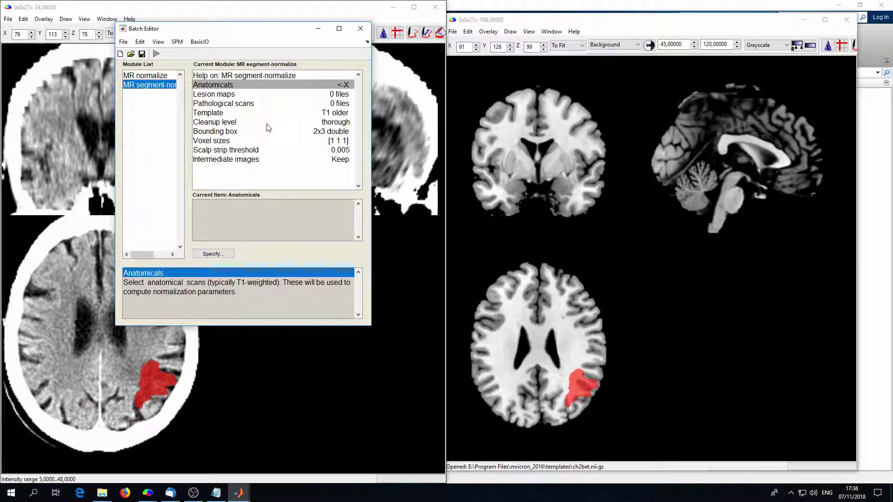
{"action": "left_click", "coordinate": [230, 76]}
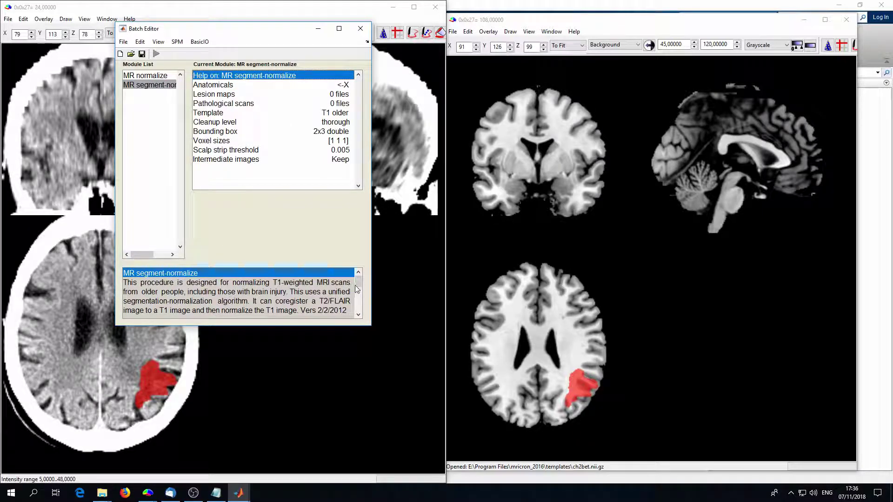
{"action": "left_click_drag", "start_coordinate": [355, 288], "coordinate": [354, 264]}
{"action": "left_click", "coordinate": [231, 95]}
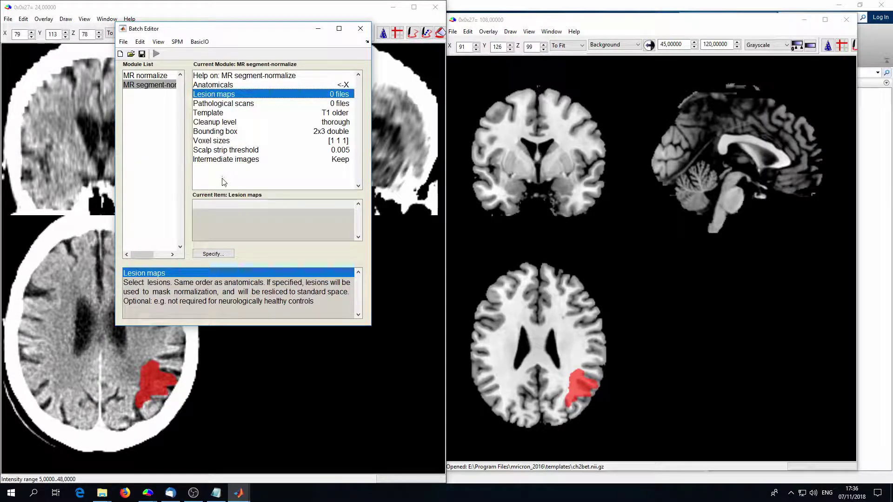